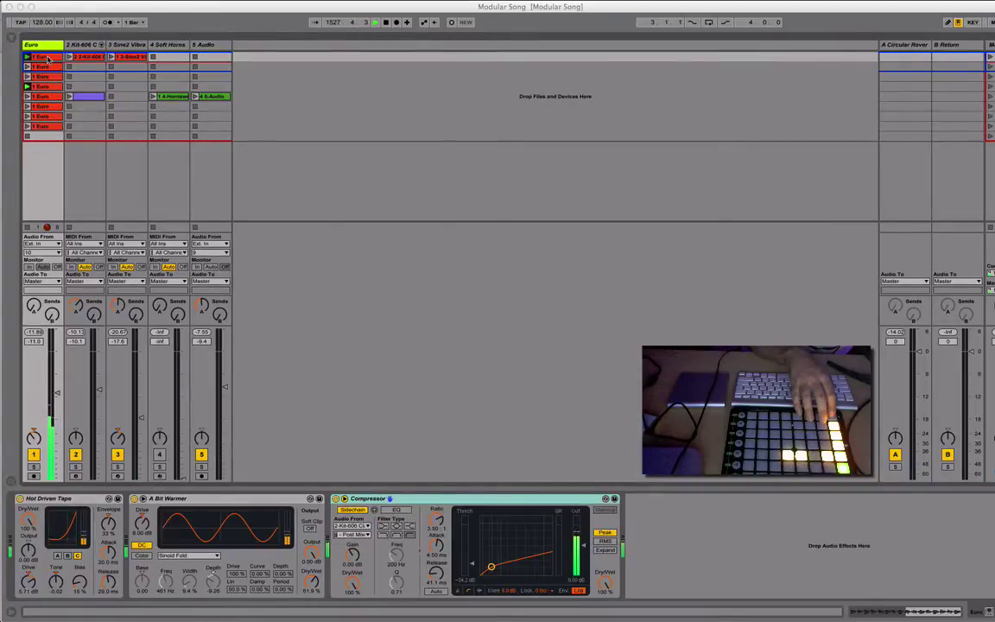
Open the first Euro clip and place the insert mark at several points along its waveform, including 3.2.2, 3.3.1 and 2.3.1
click(47, 58)
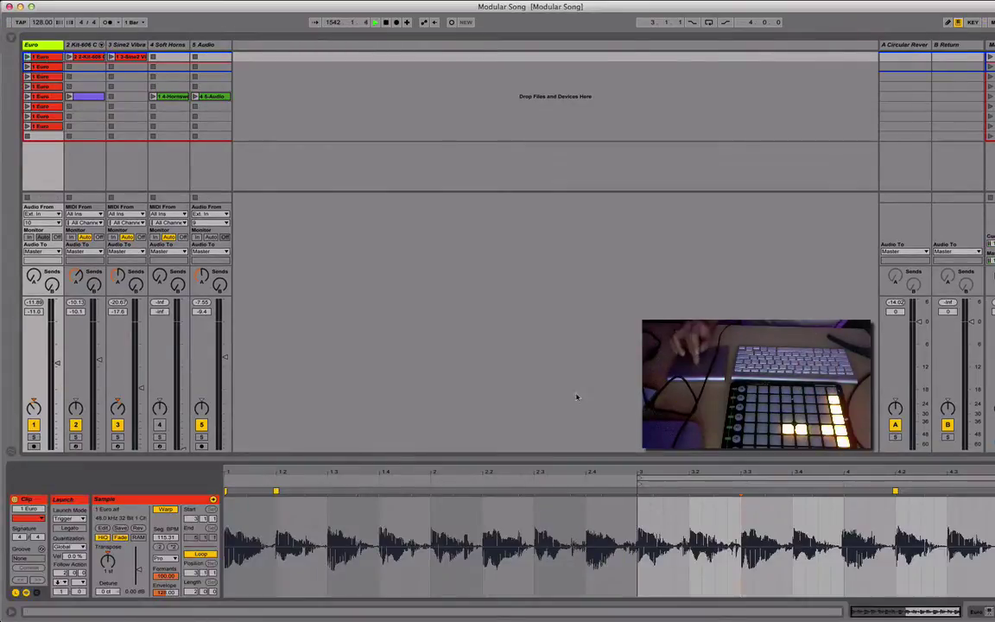
click(476, 514)
click(700, 512)
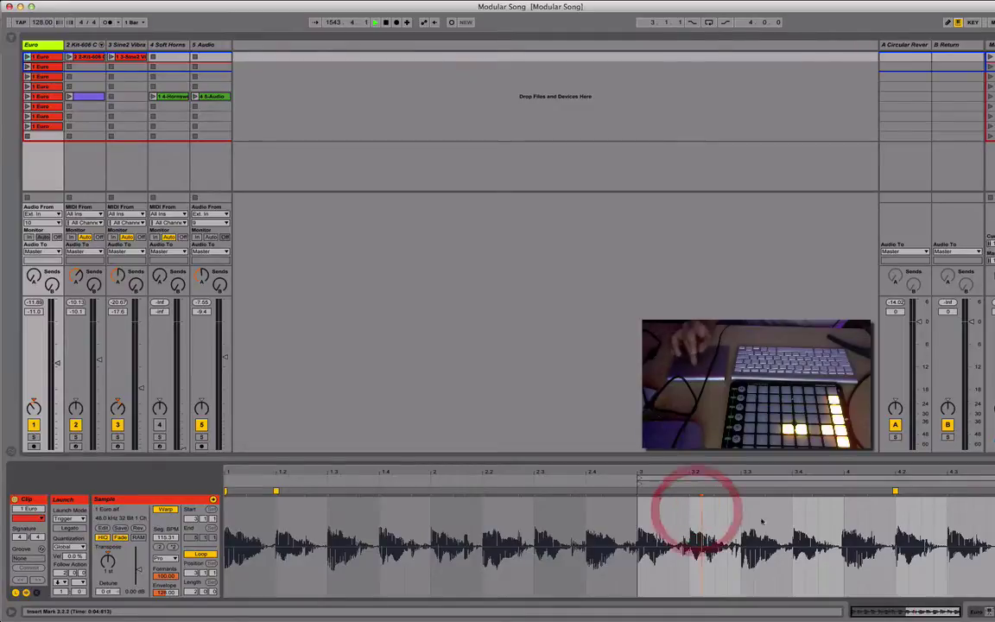
click(802, 517)
click(713, 510)
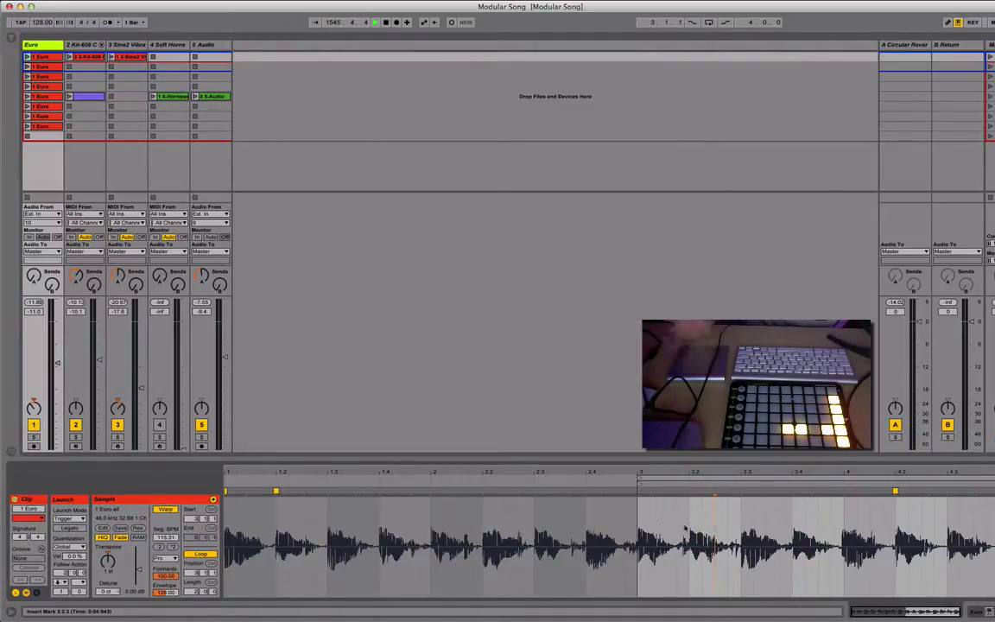
click(739, 517)
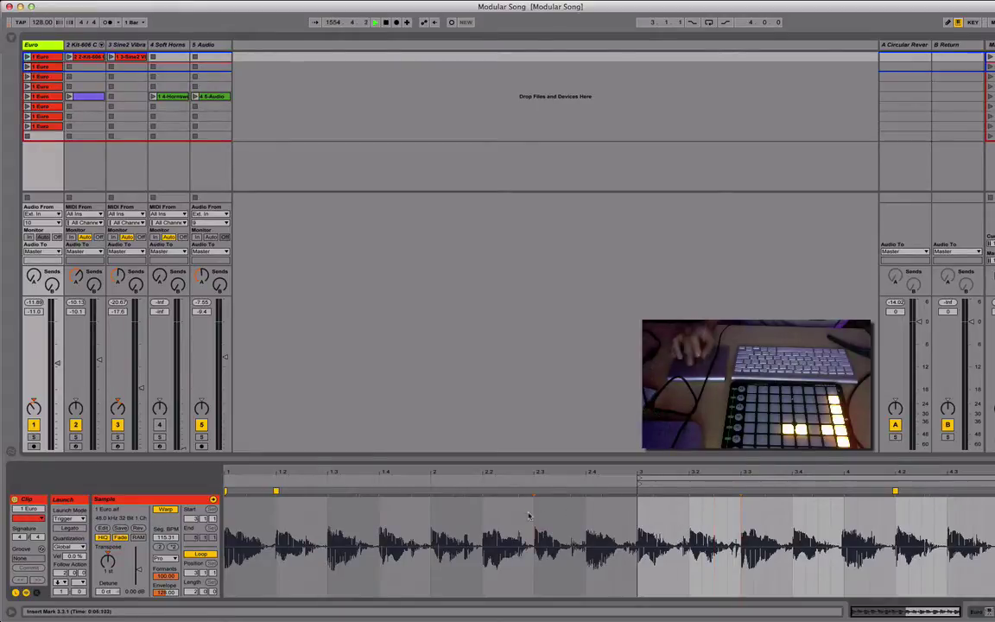
click(530, 516)
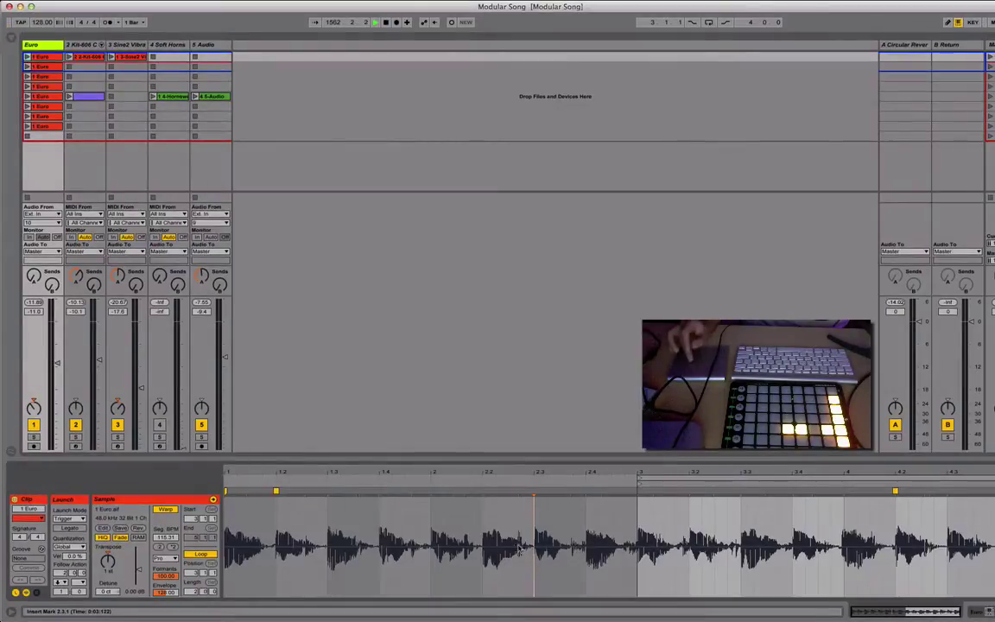
click(573, 523)
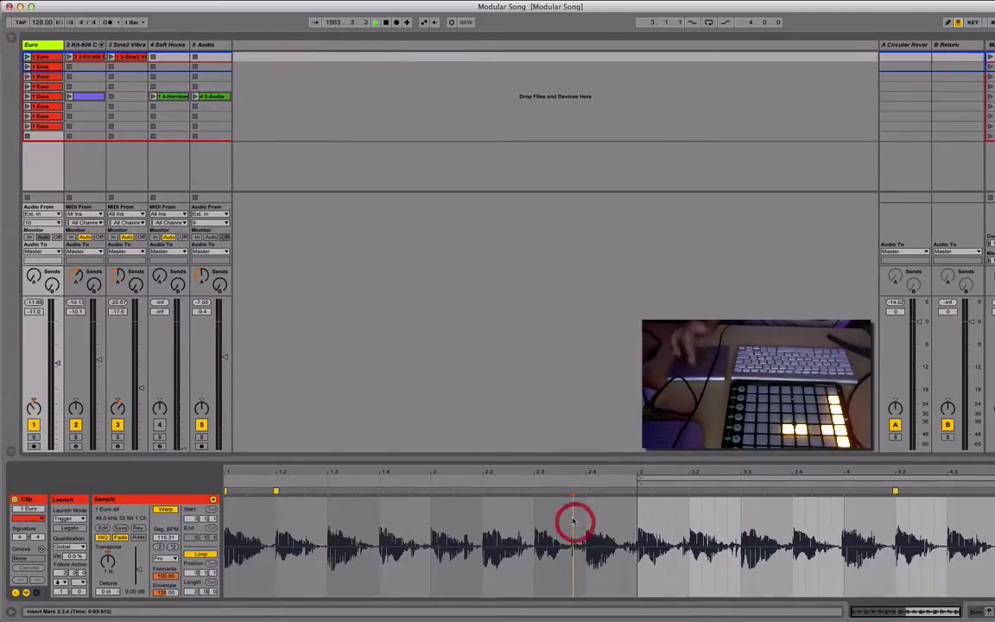
Select several clips of the Euro track in turn to compare their looped sections of the sample
click(40, 58)
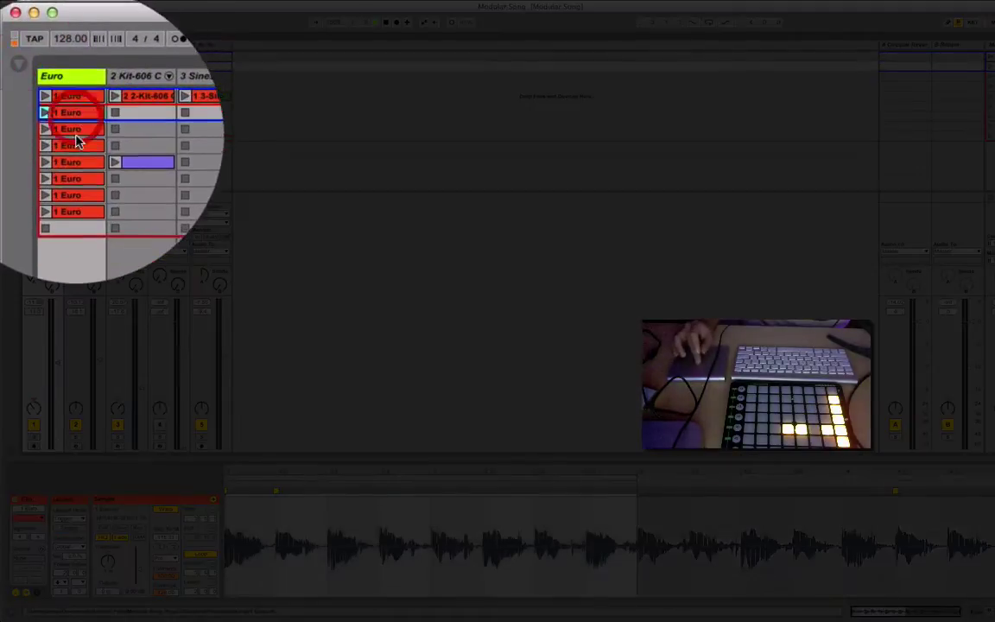
click(80, 140)
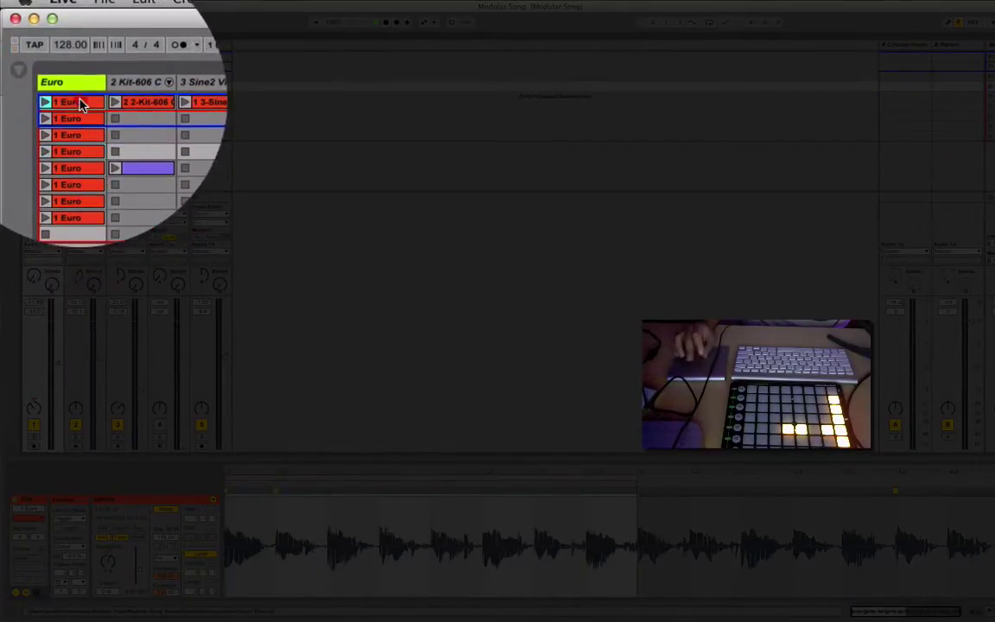
click(78, 105)
click(78, 102)
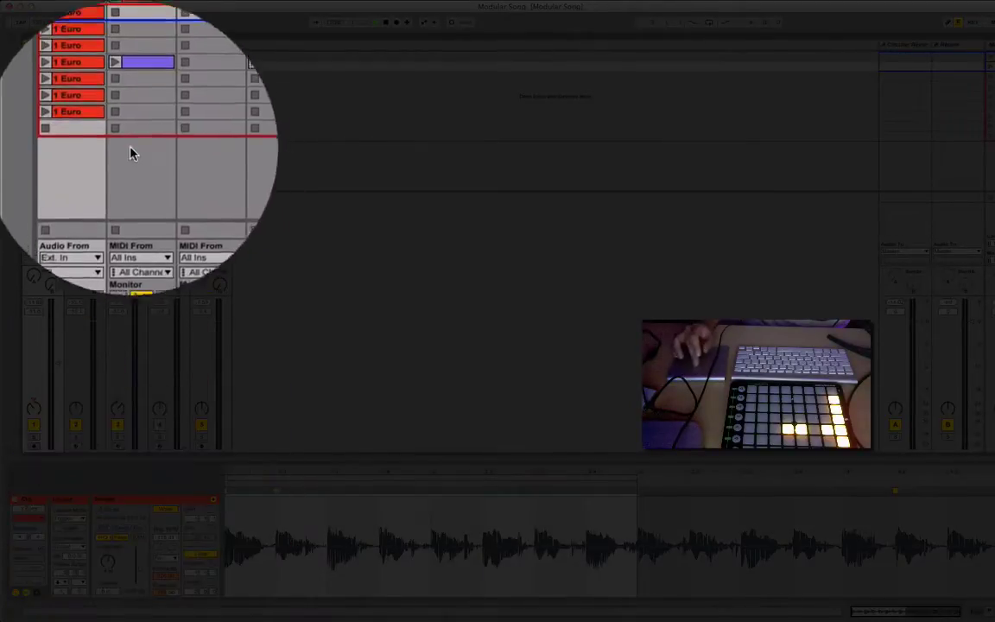
click(149, 507)
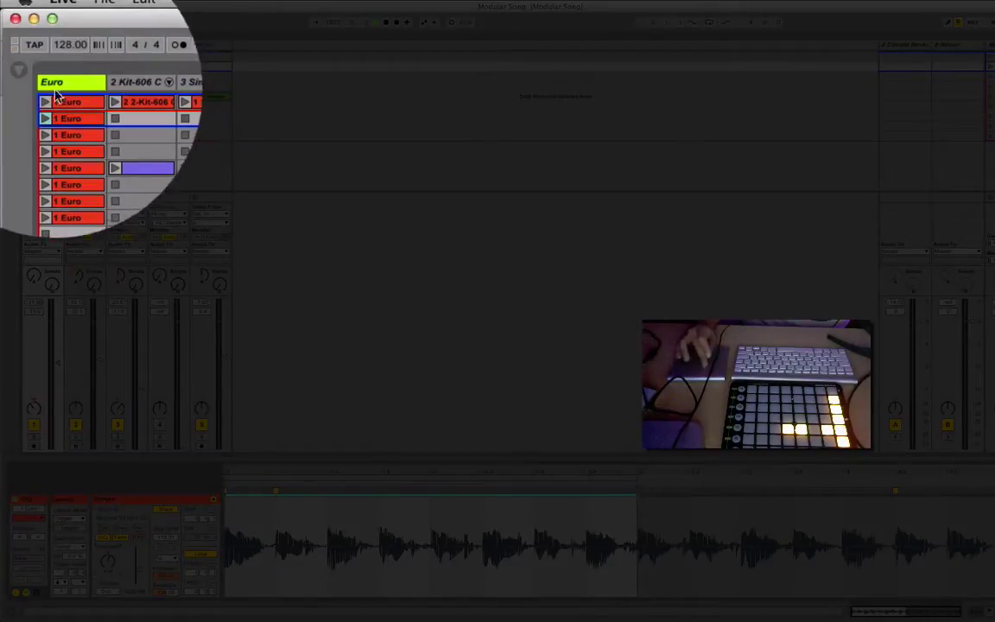
click(70, 136)
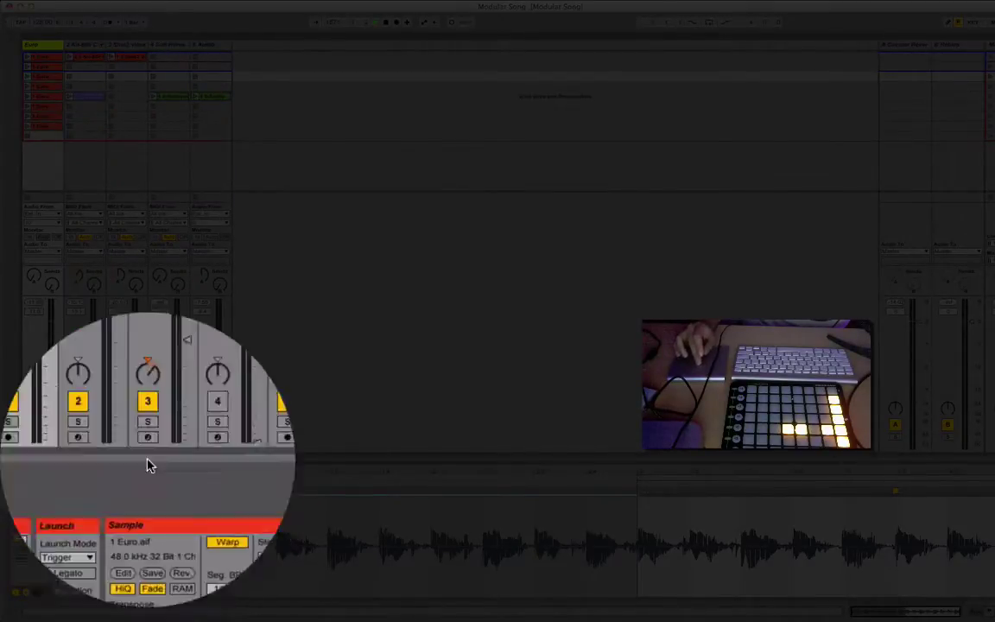
click(77, 138)
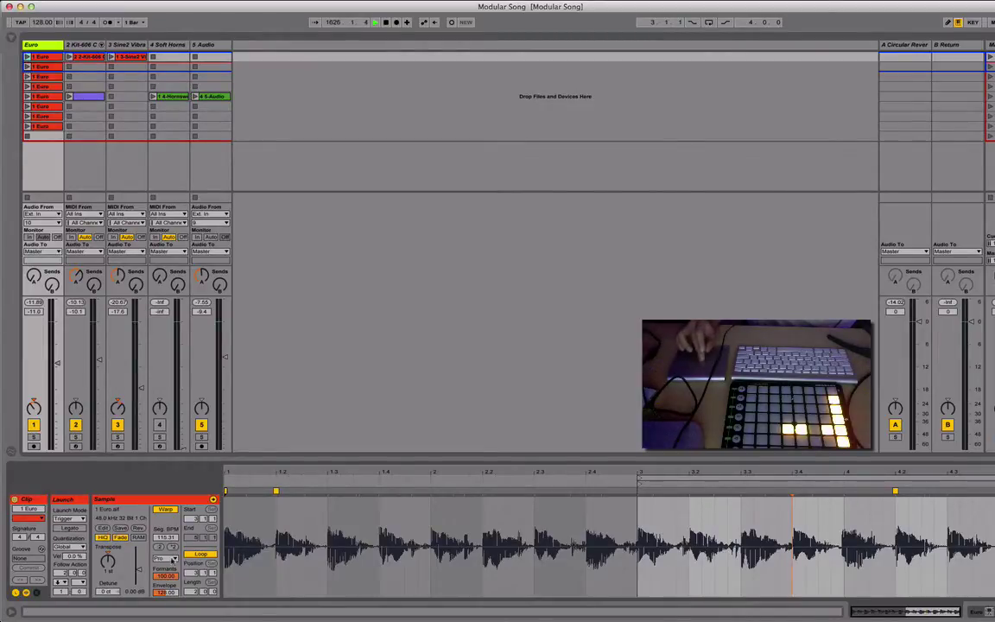
Review the warp modes available for the first Euro clip, keeping the Complex Pro setting
click(170, 559)
click(172, 559)
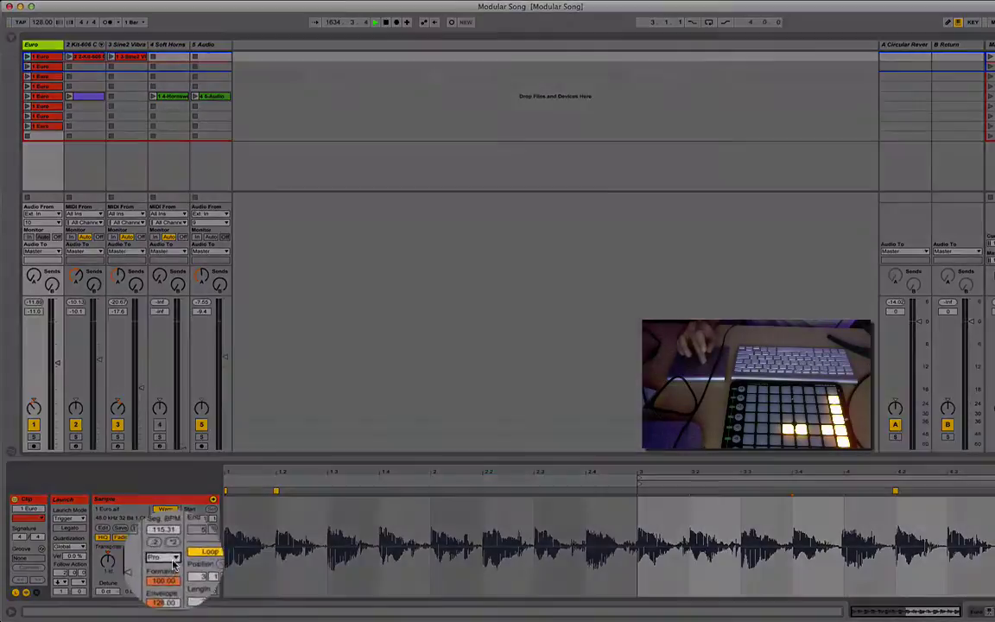
click(169, 559)
click(169, 560)
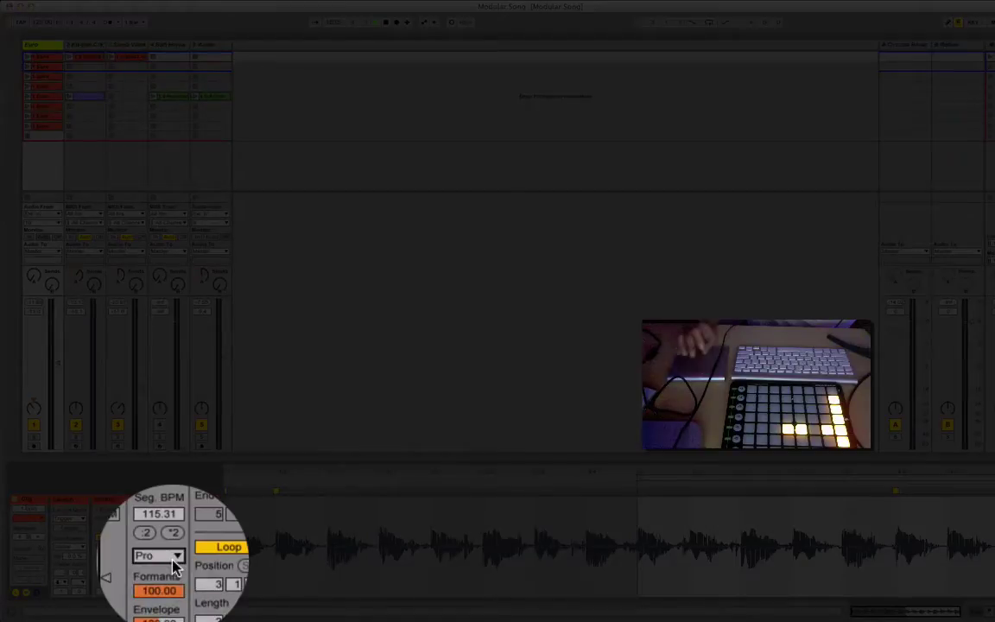
click(172, 559)
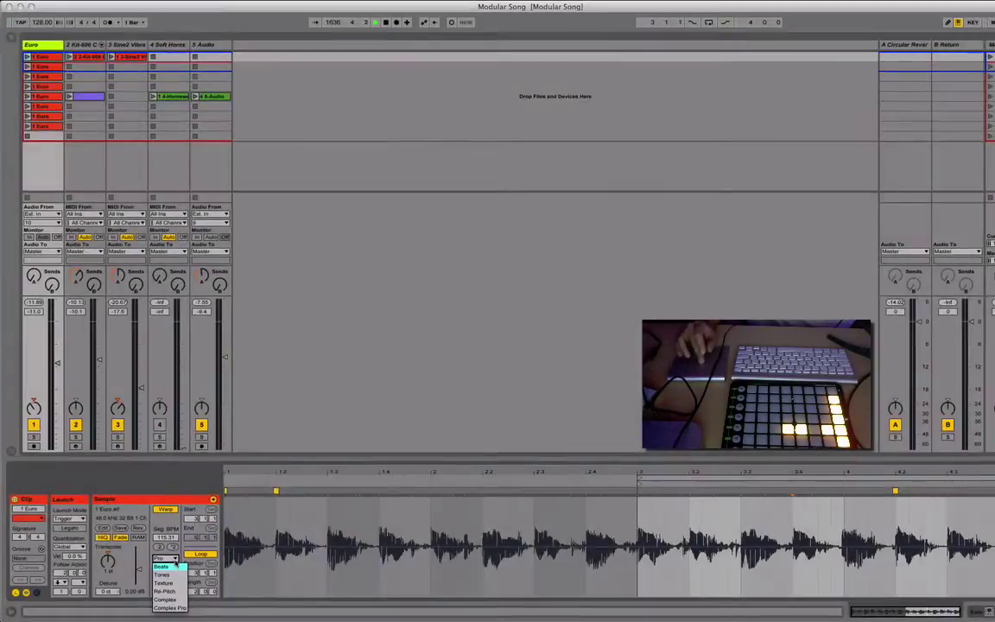
click(175, 561)
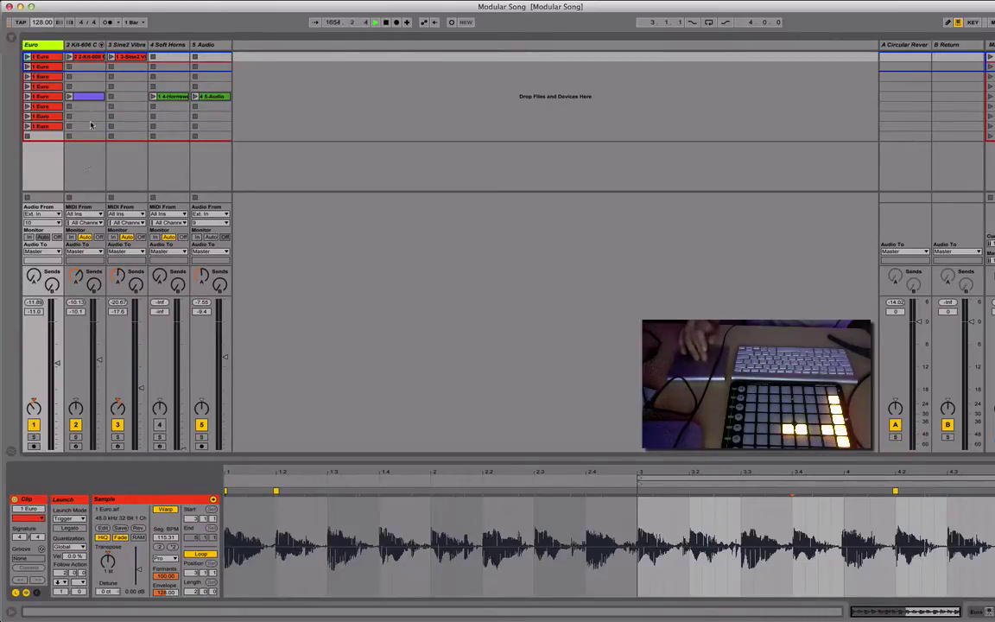
Inspect the Kit-606 and Sine2 Vibrato tracks' clips and display the Sine2 Vibrato track's device chain
click(84, 47)
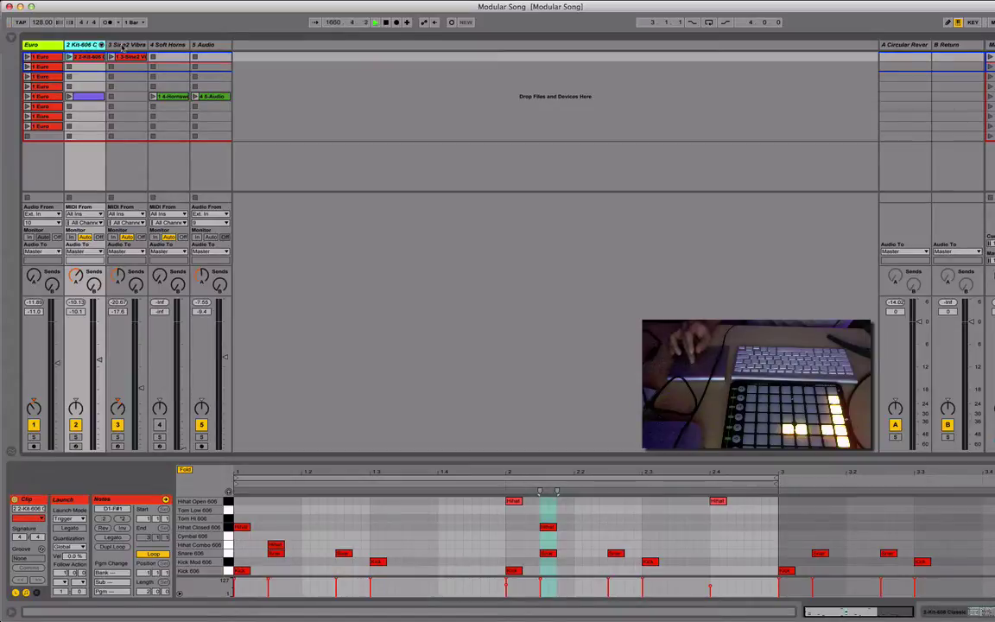
click(121, 45)
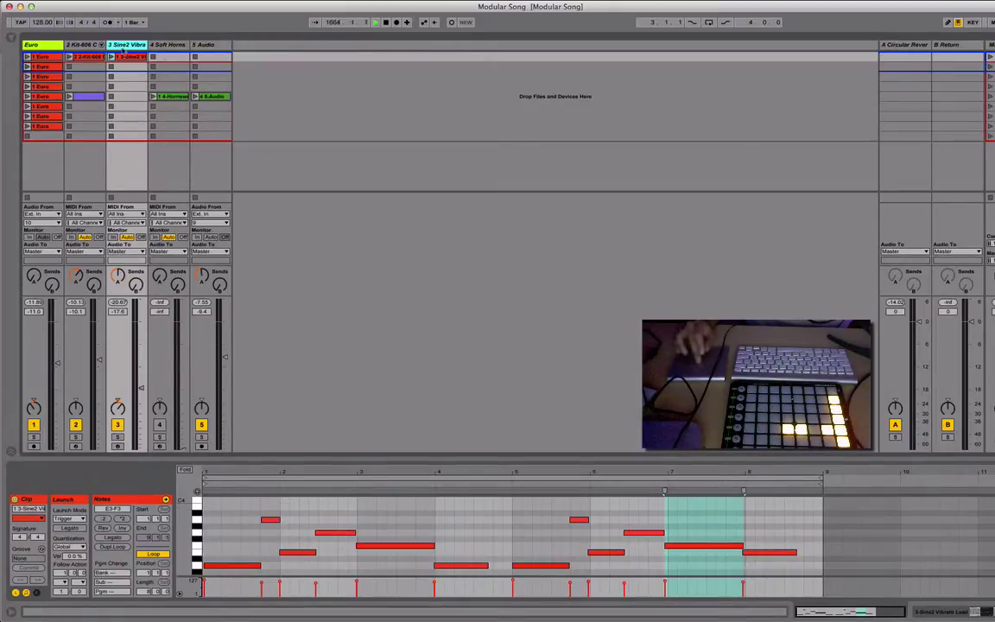
double_click(129, 45)
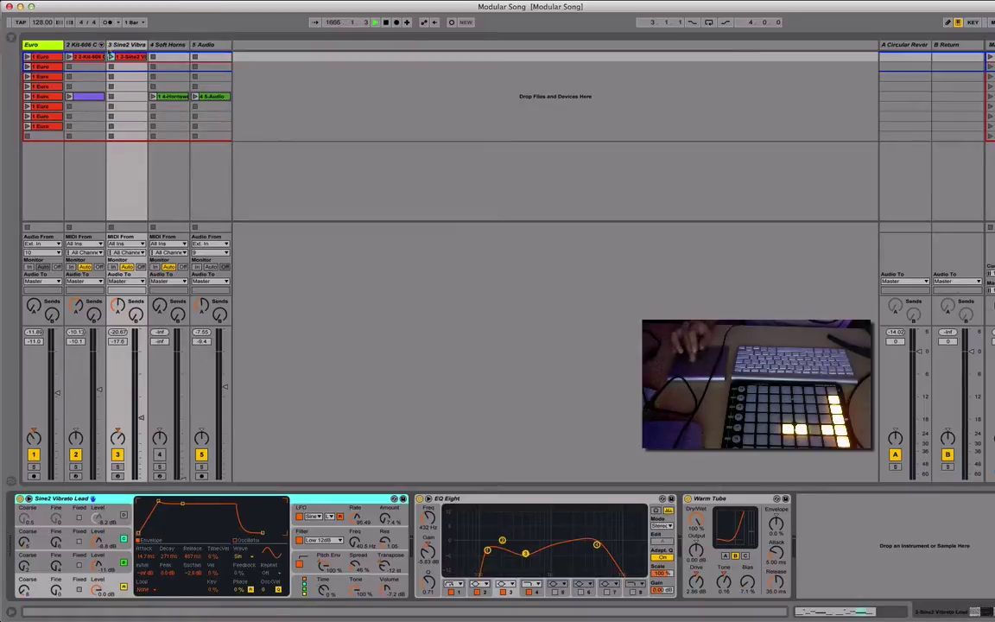
Display the Euro track's device chain, then fold and unfold its Compressor
click(39, 45)
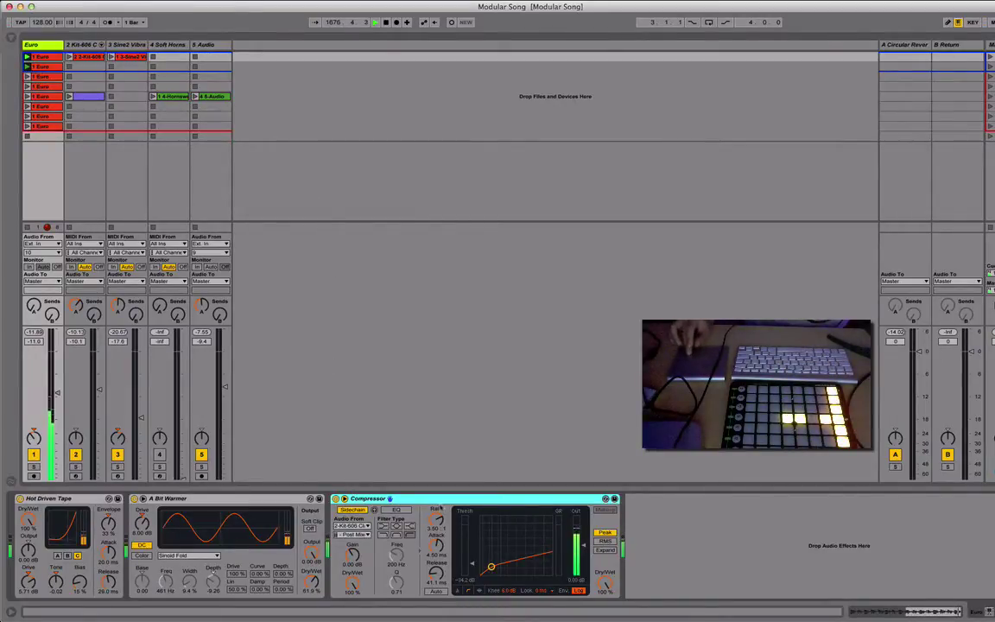
double_click(441, 499)
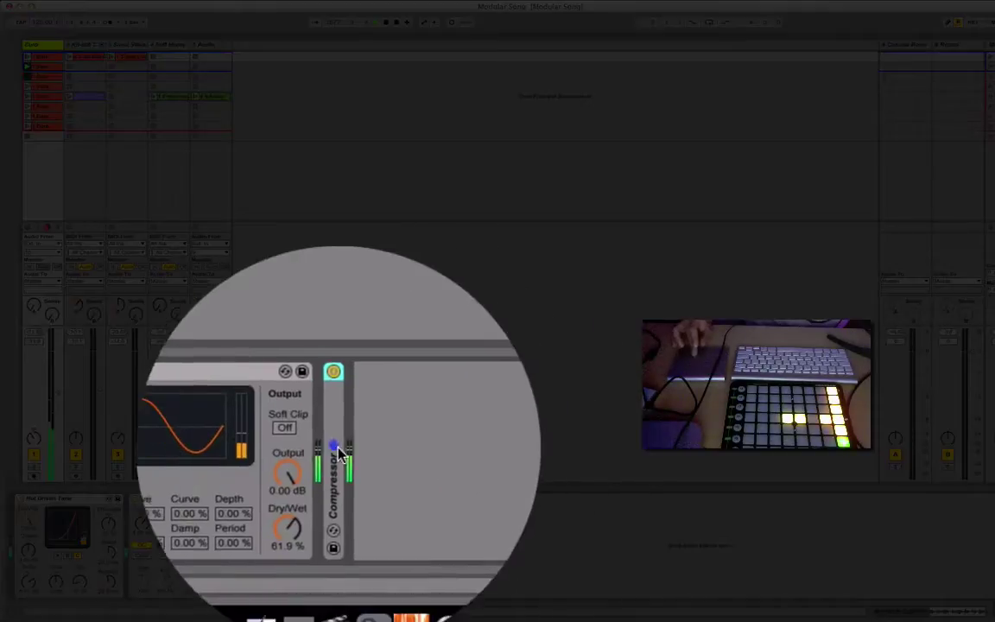
double_click(339, 449)
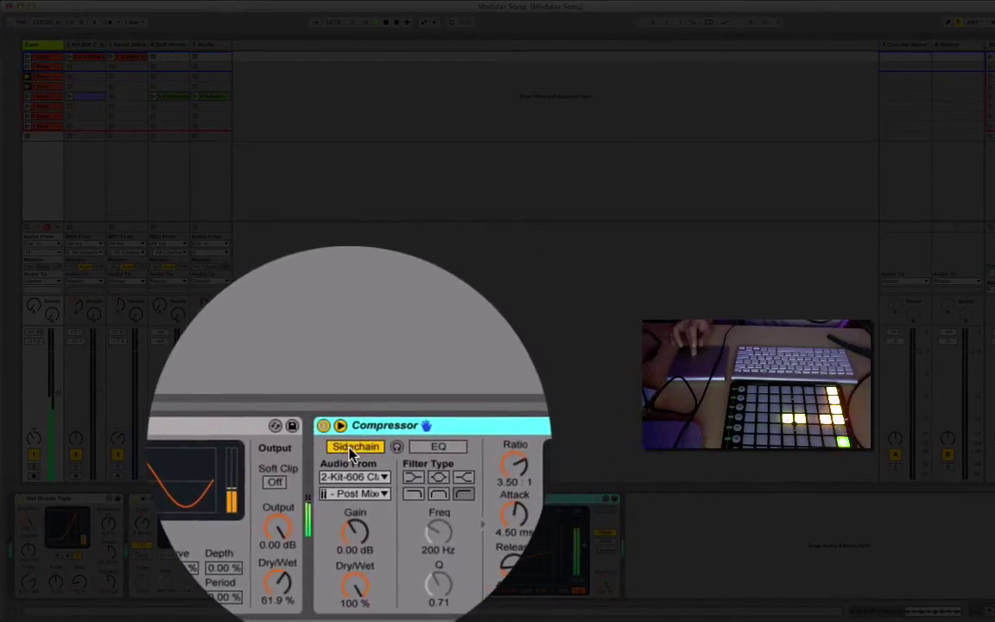
Review the source tracks and Kit-606 signal points offered for the Compressor's sidechain, keeping 2-Kit-606 Classic and Post Mixer
click(361, 449)
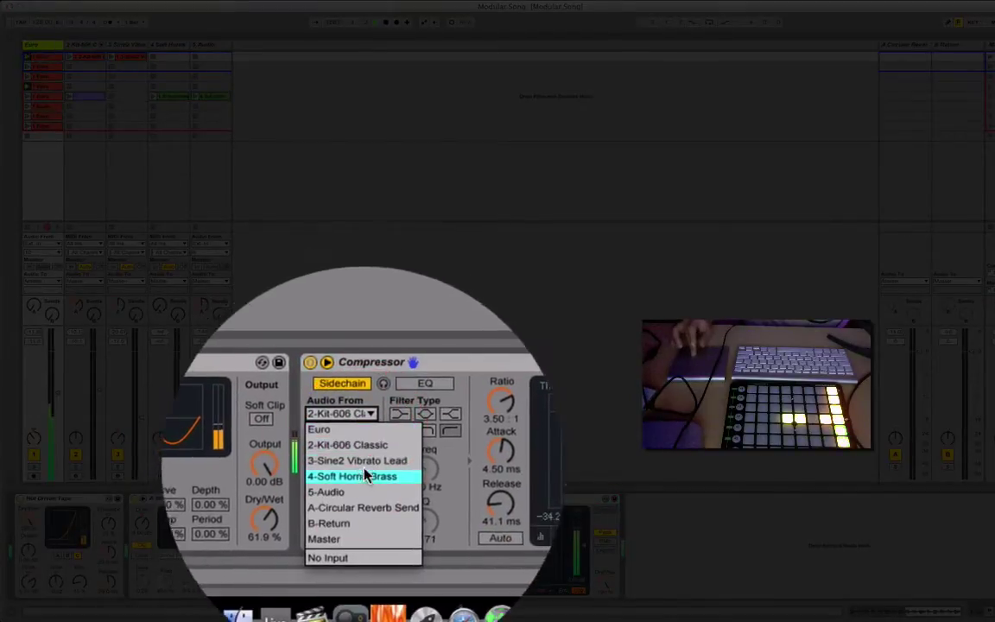
click(403, 451)
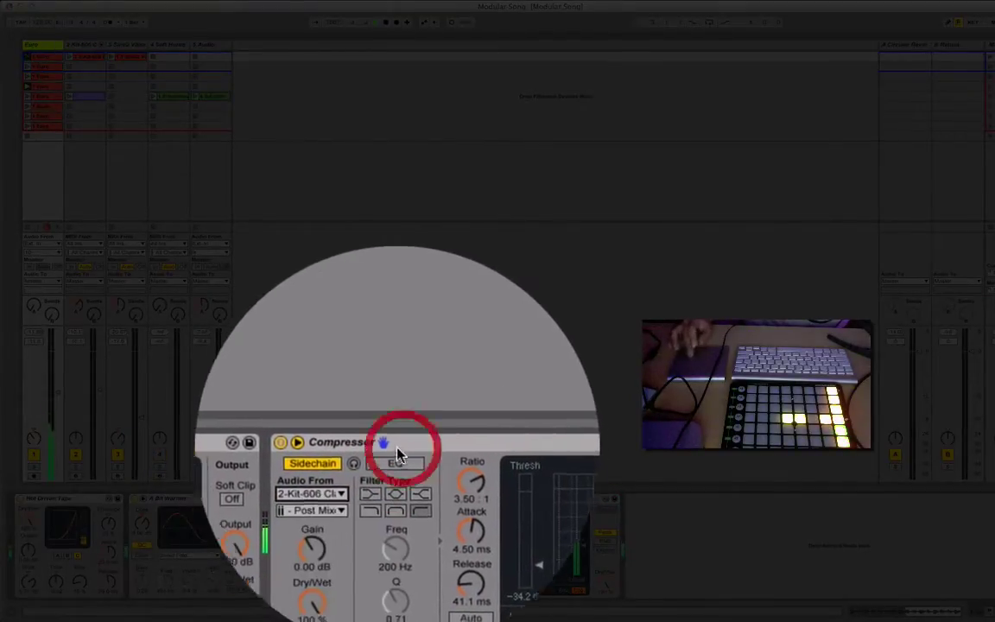
click(361, 449)
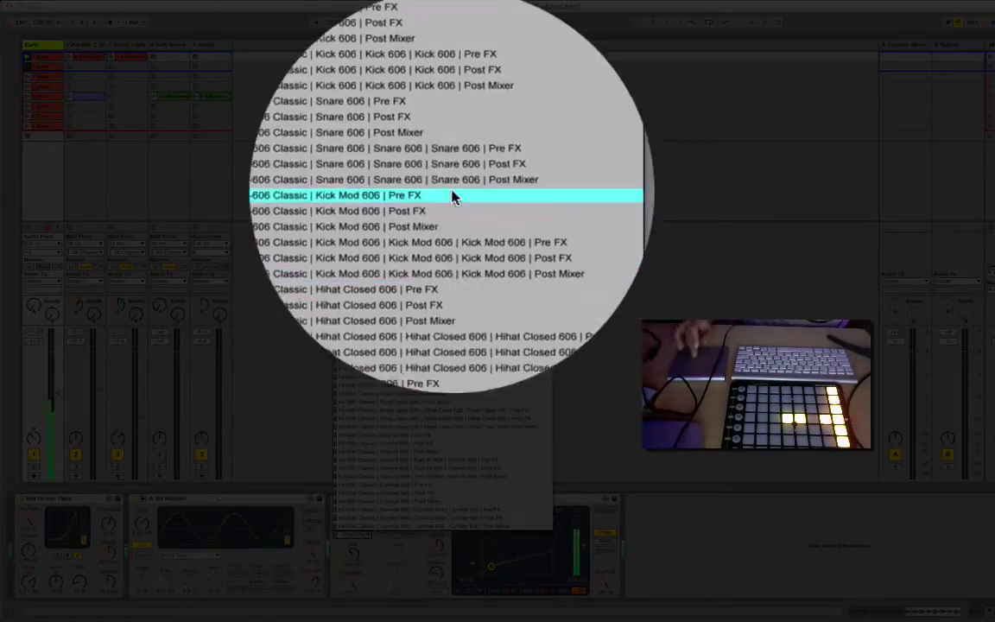
scroll(458, 197, up, 3)
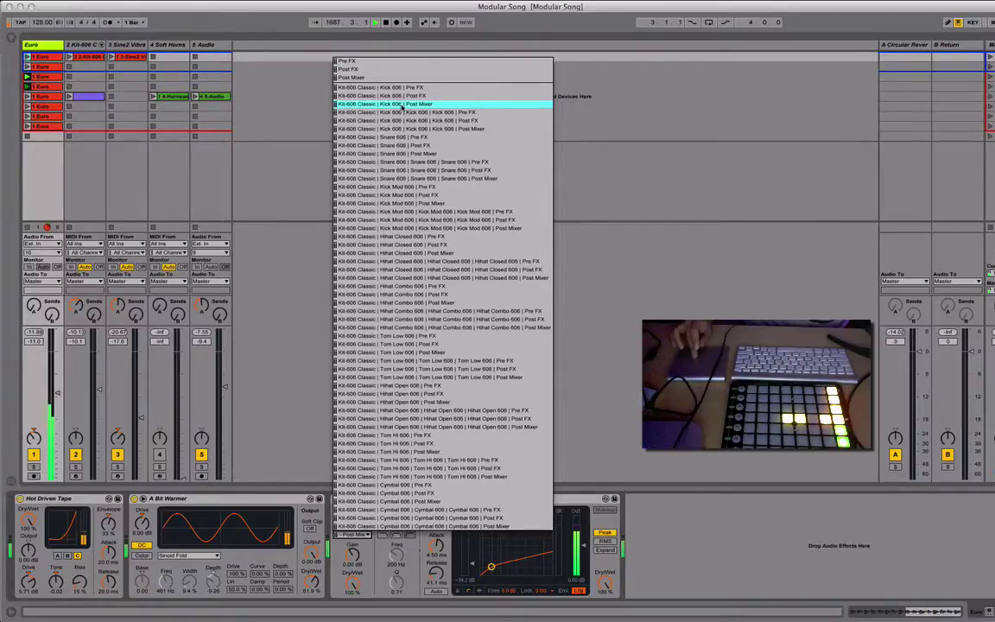
click(362, 163)
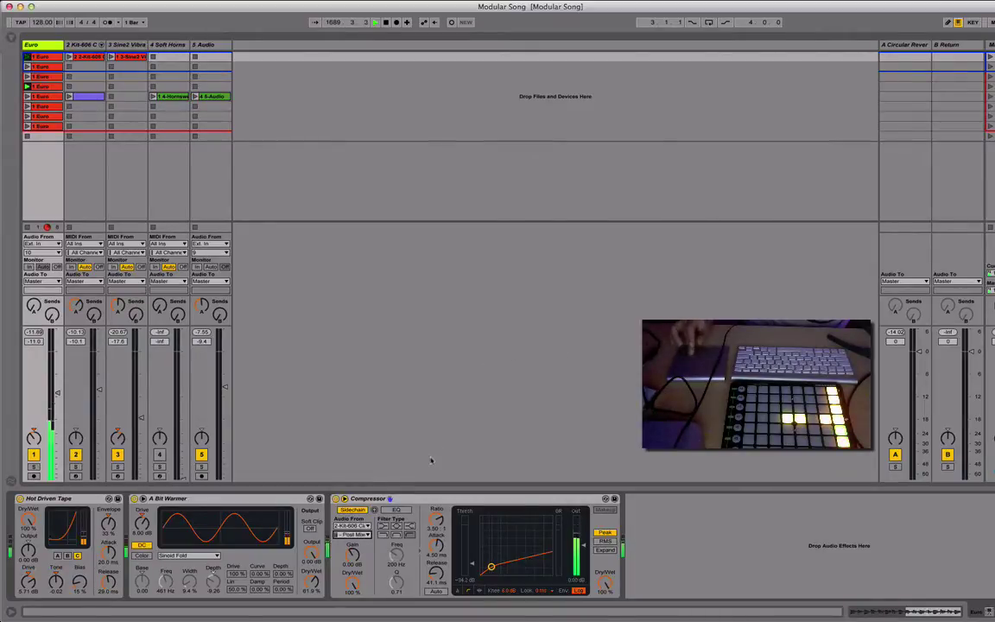
Select the Compressor, then fold and unfold the A Bit Warmer and Hot Driven Tape devices on the Euro track
click(419, 499)
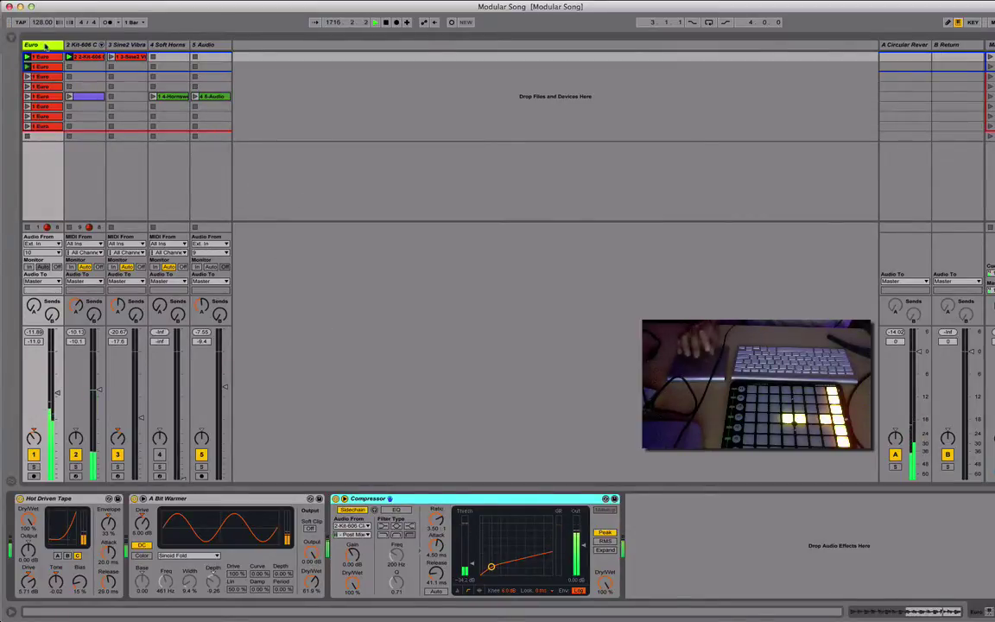
double_click(214, 499)
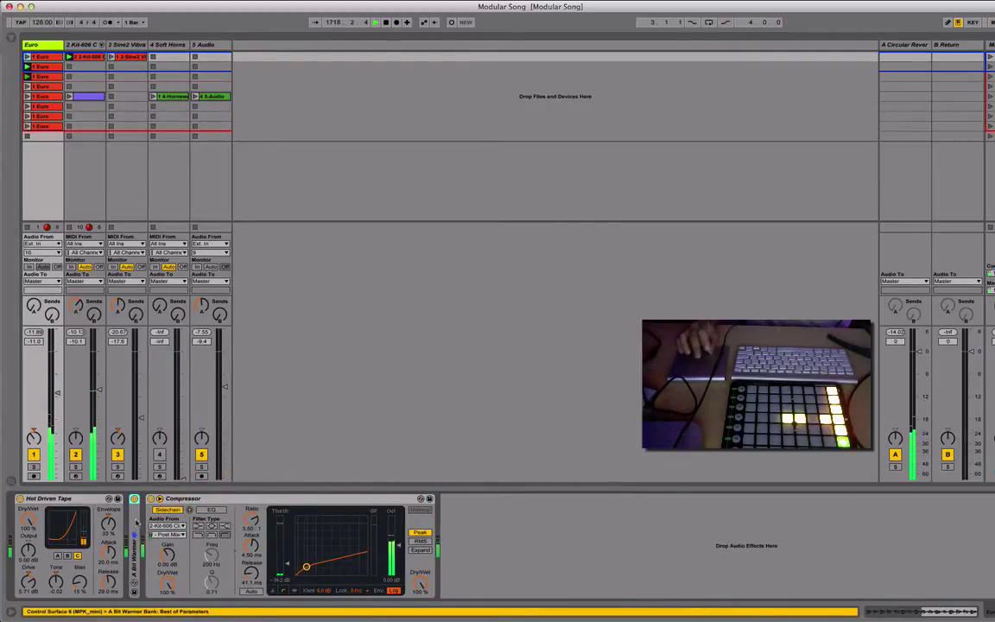
double_click(134, 523)
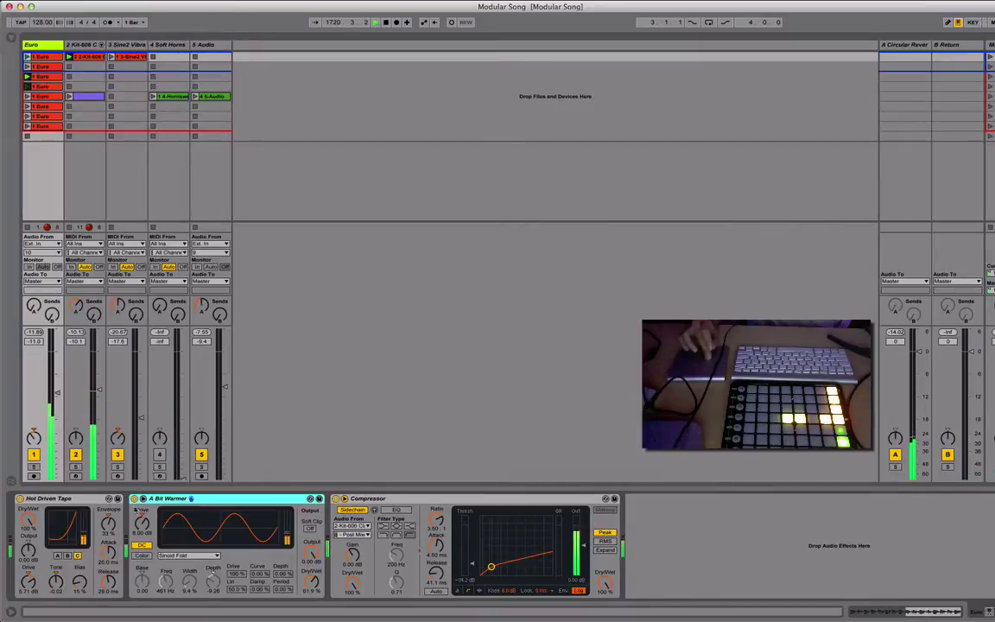
double_click(61, 499)
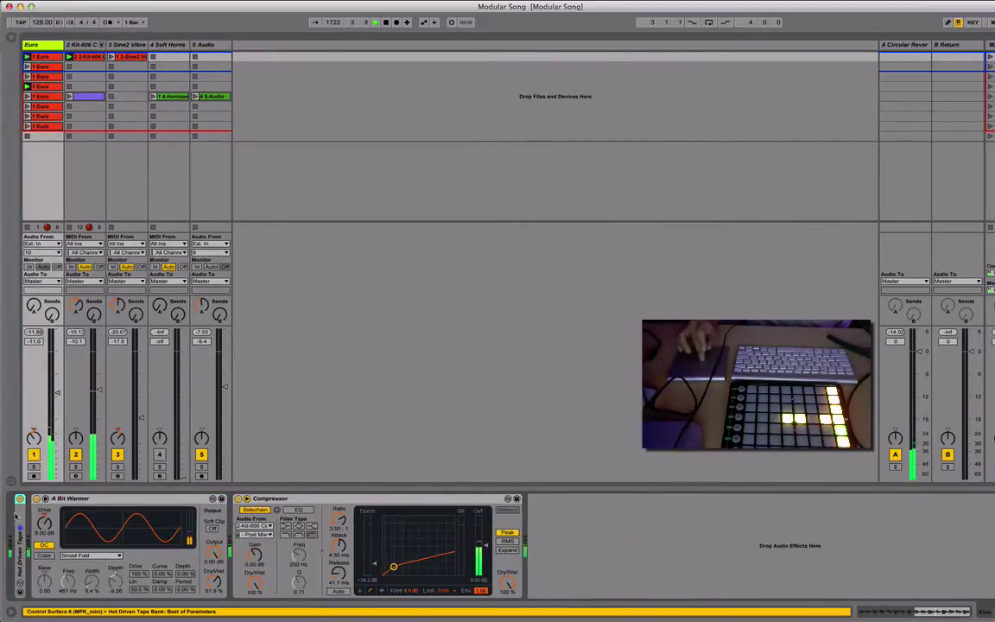
double_click(20, 514)
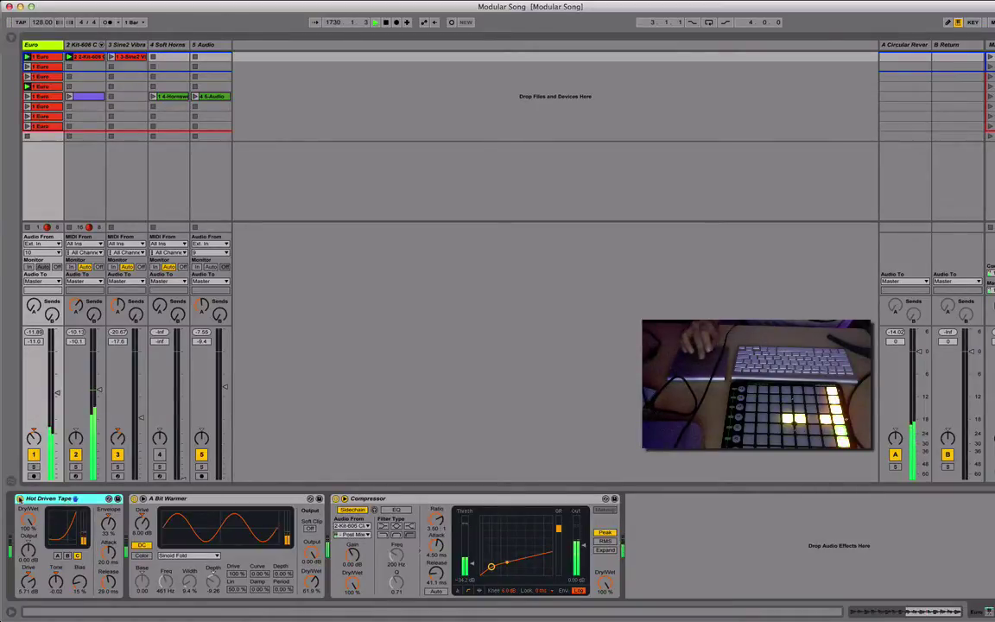
Solo the Euro track and review the Compressor's sidechain signal points without changing the selection
click(34, 467)
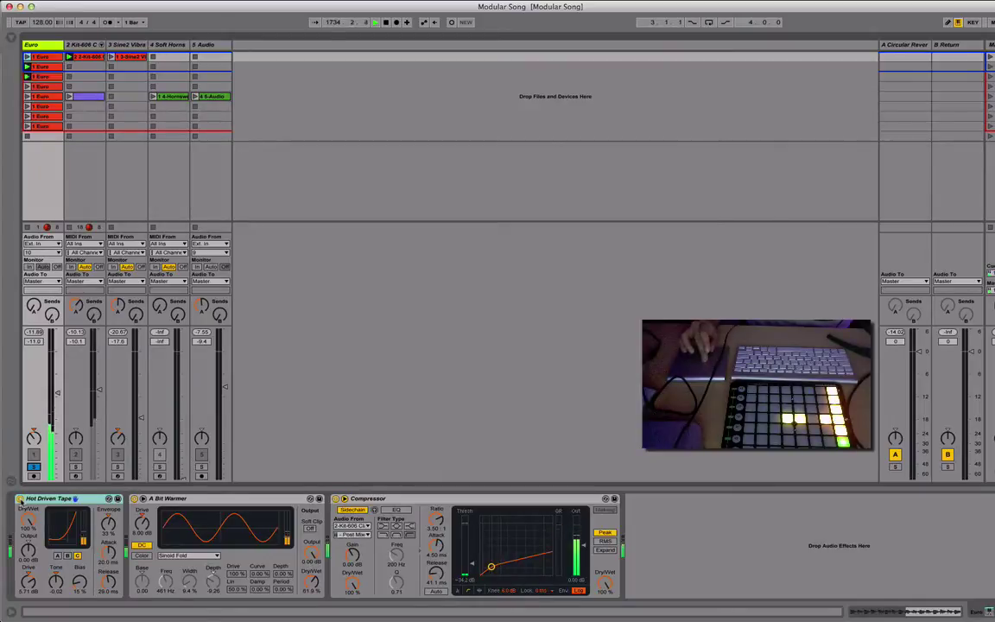
click(365, 535)
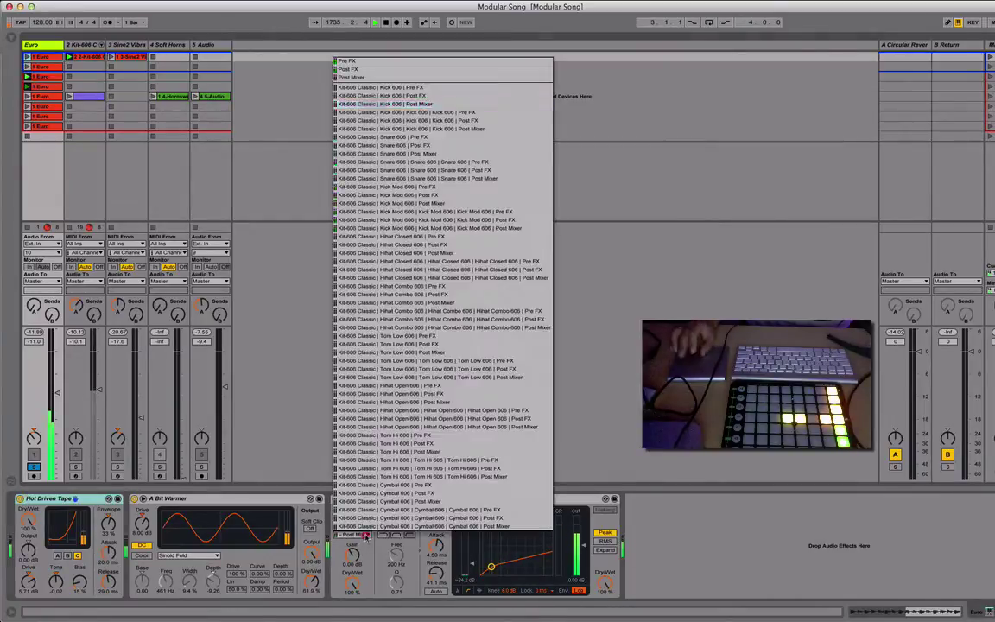
click(354, 528)
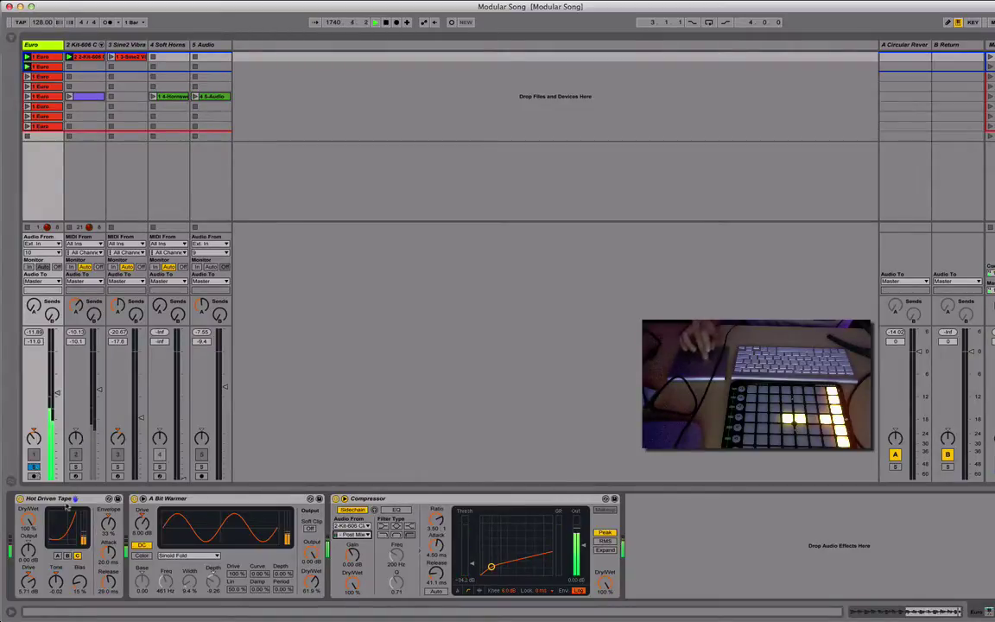
Compare the Euro track's sound by switching Hot Driven Tape and A Bit Warmer off and back on
click(56, 499)
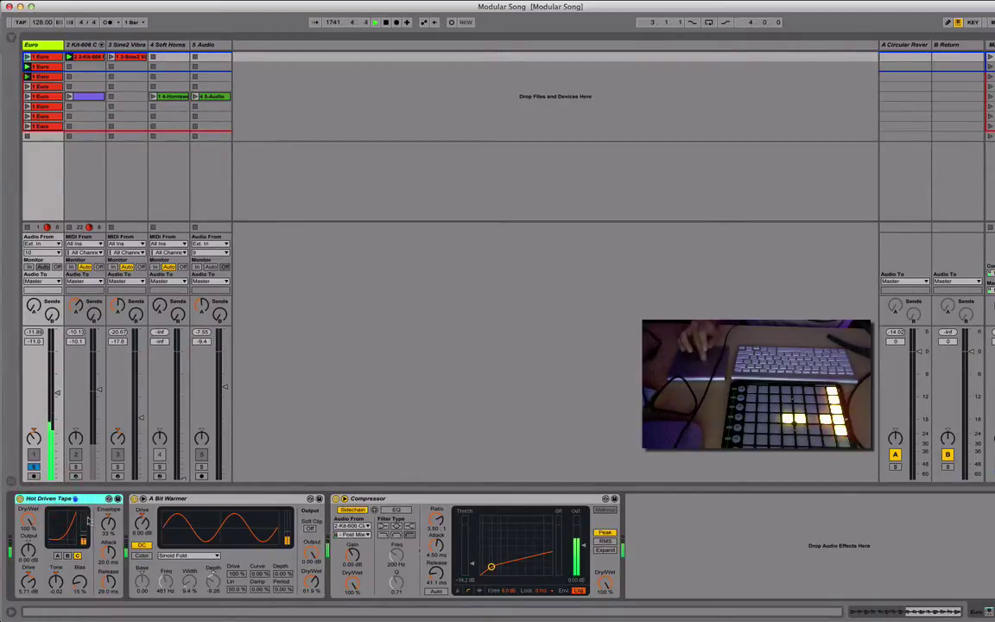
click(20, 498)
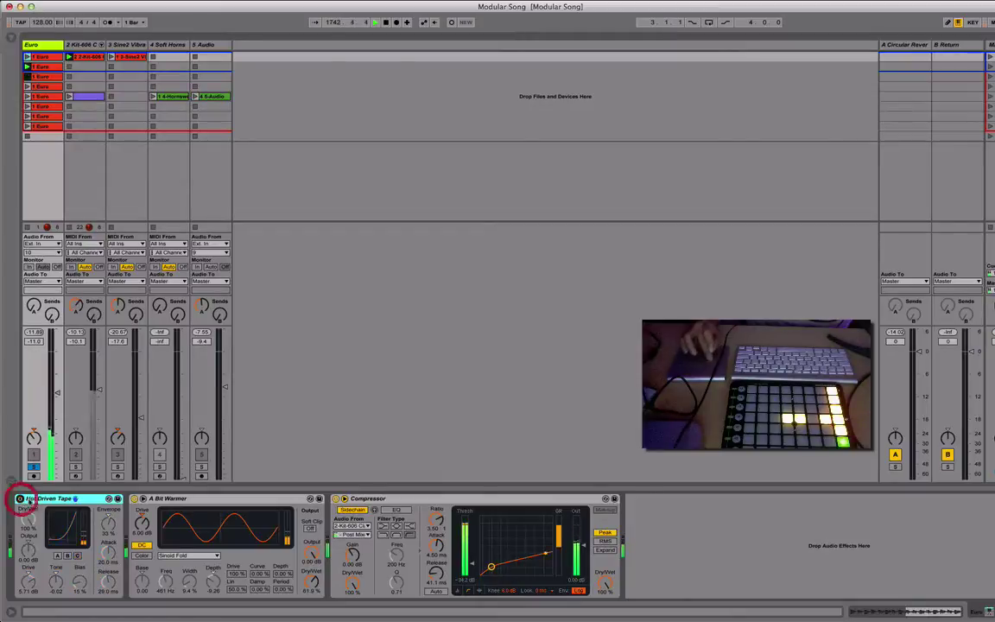
click(136, 498)
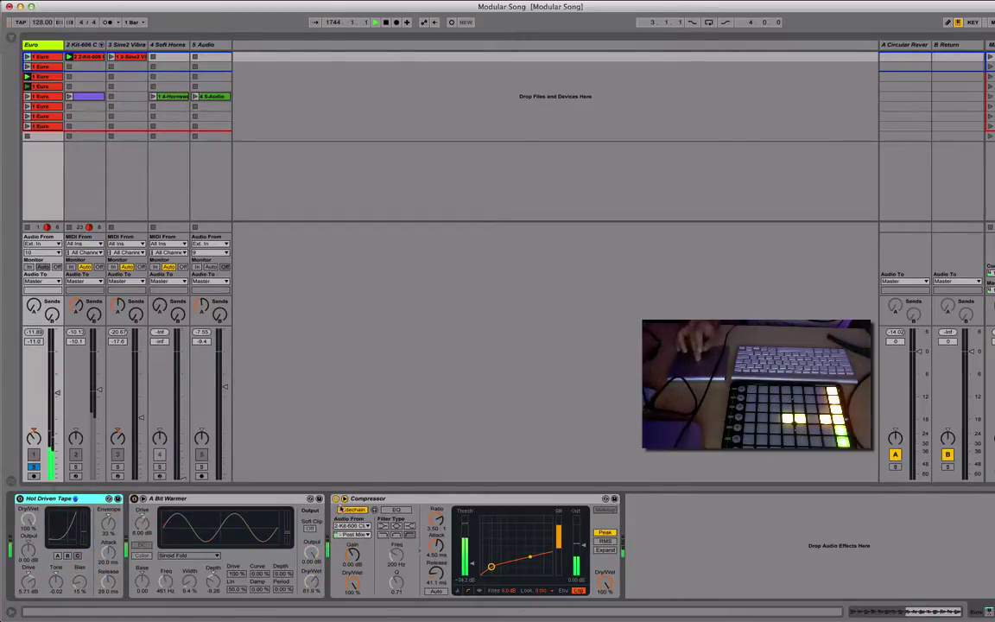
click(135, 499)
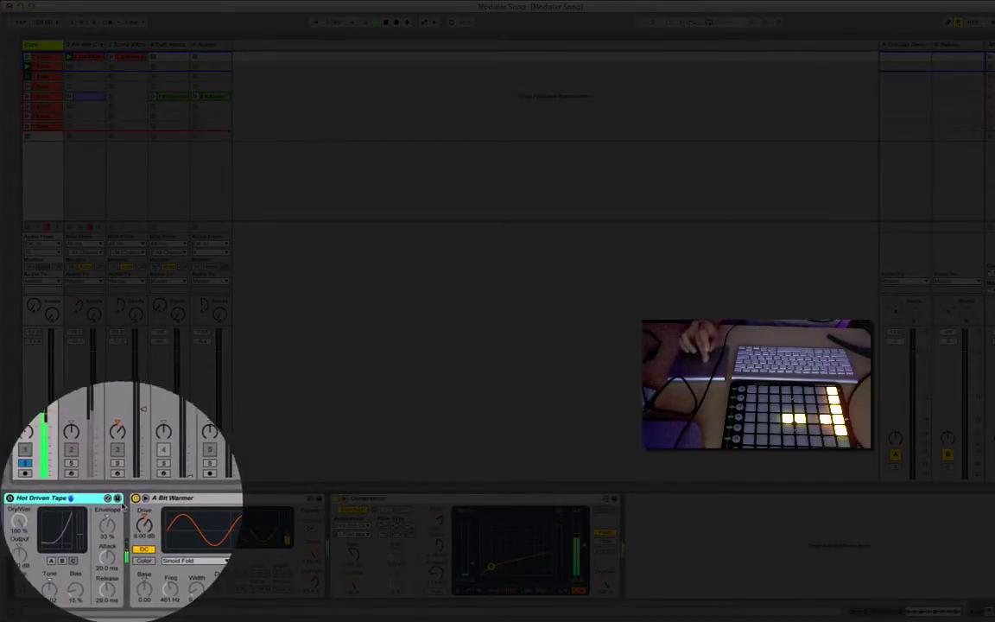
click(22, 498)
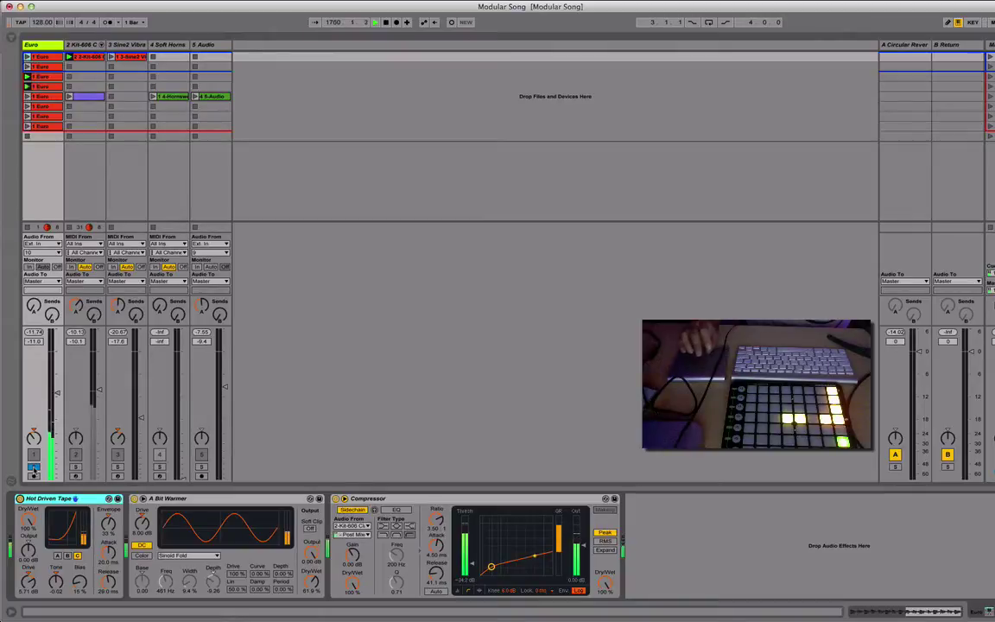
Move the solo from the Euro track to 2 Kit-606 Classic and display the drum track's device chain
click(33, 467)
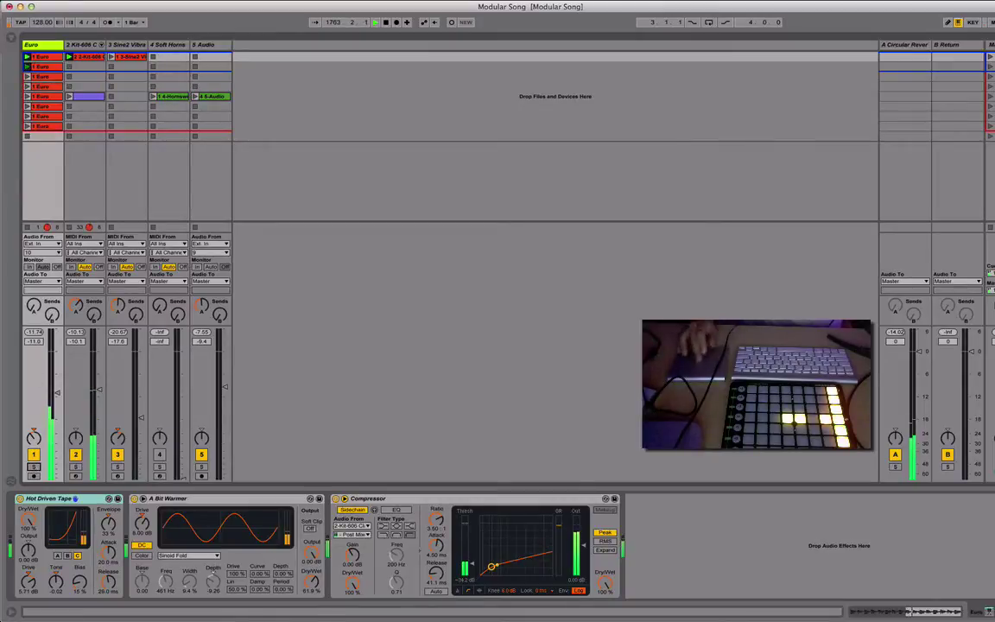
click(79, 46)
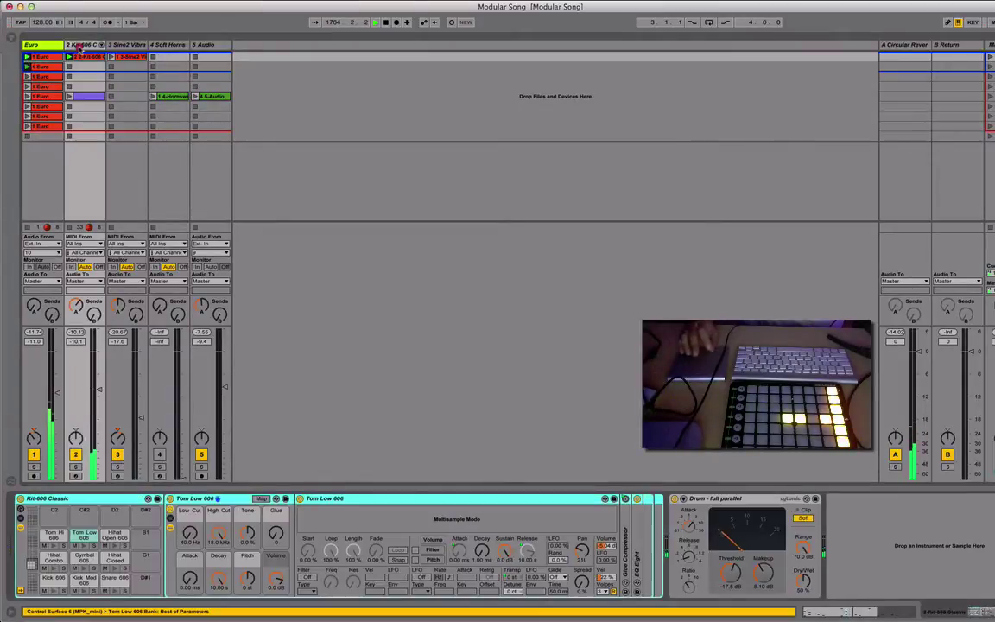
click(76, 467)
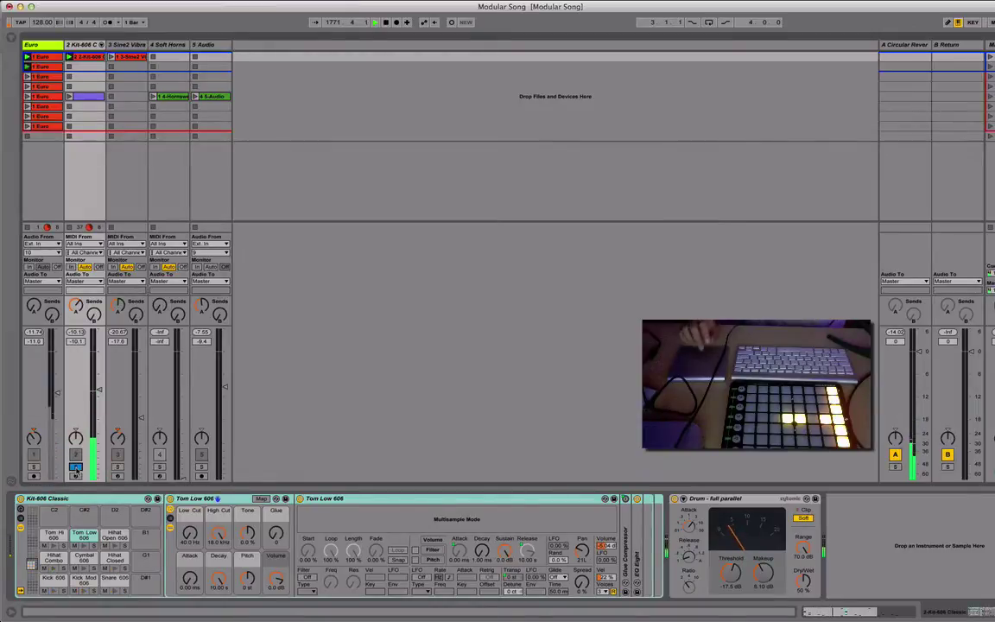
double_click(90, 56)
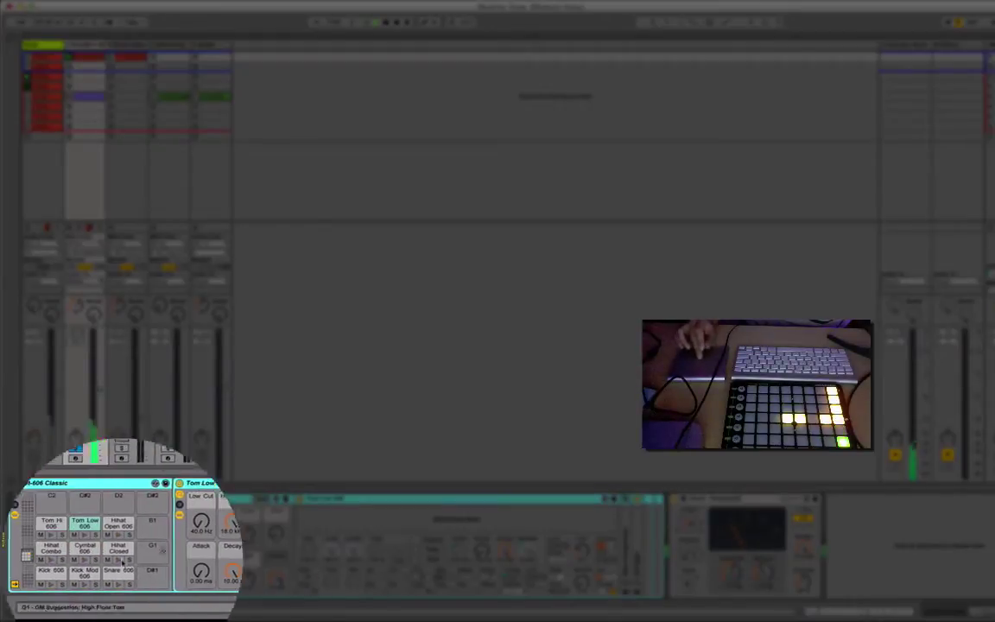
Inspect the Kick, Snare, Hihat Combo and Hihat Closed pads of Kit-606 Classic, including the closed hihat's pan
click(51, 570)
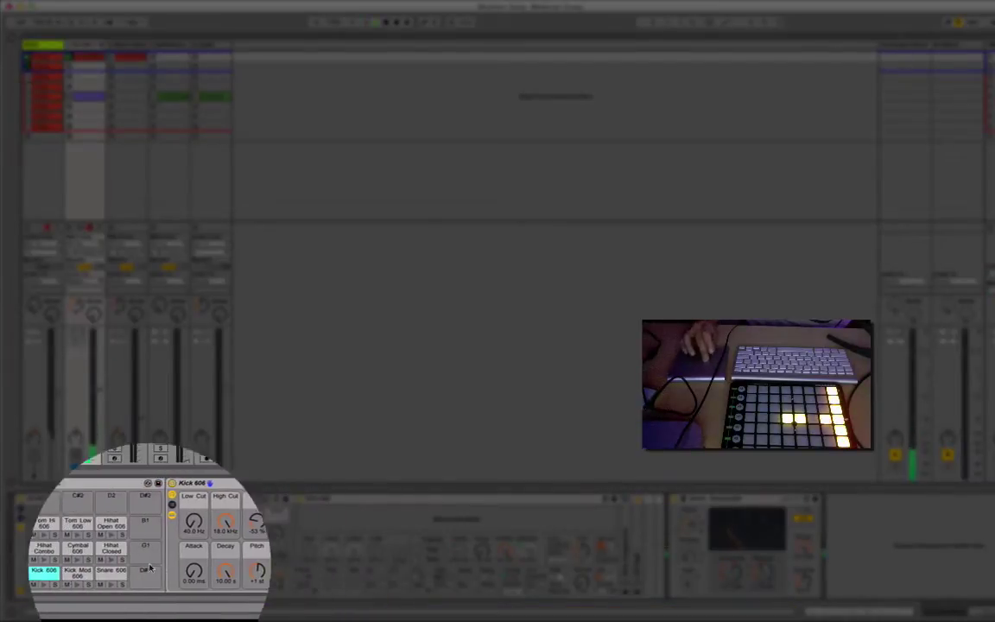
click(111, 570)
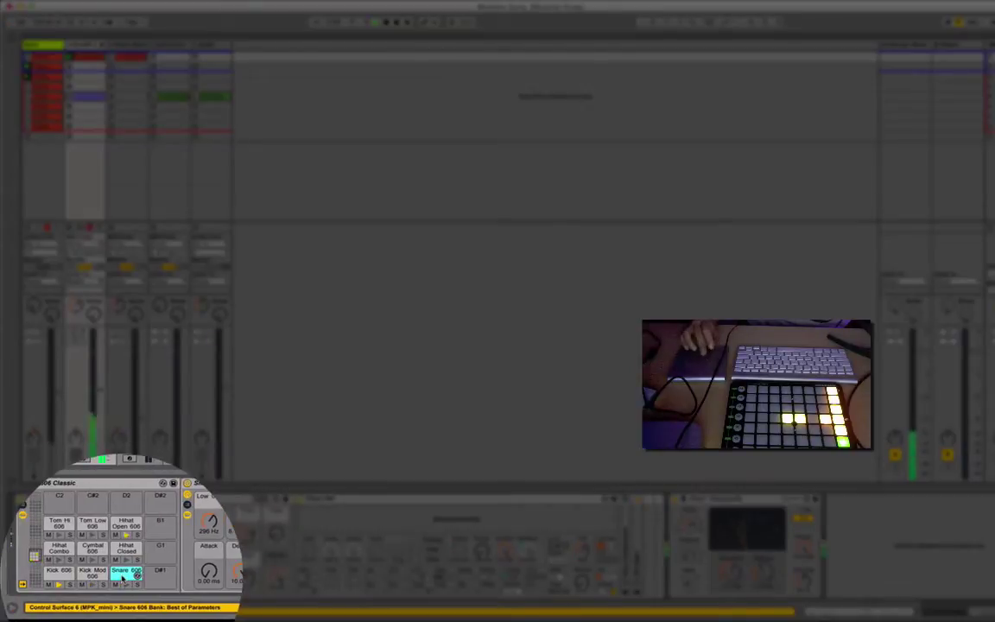
click(54, 549)
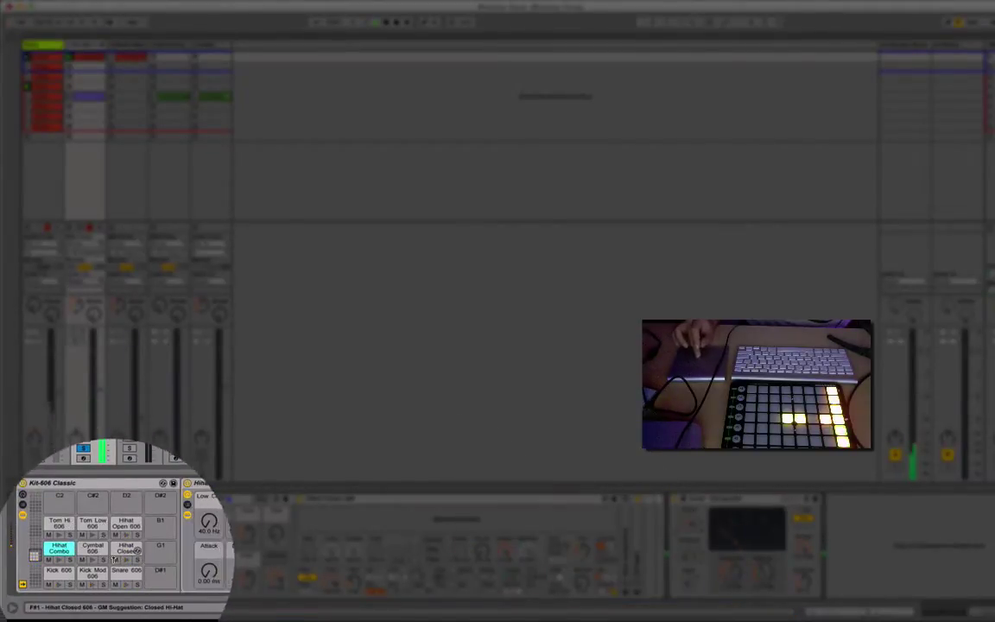
click(123, 553)
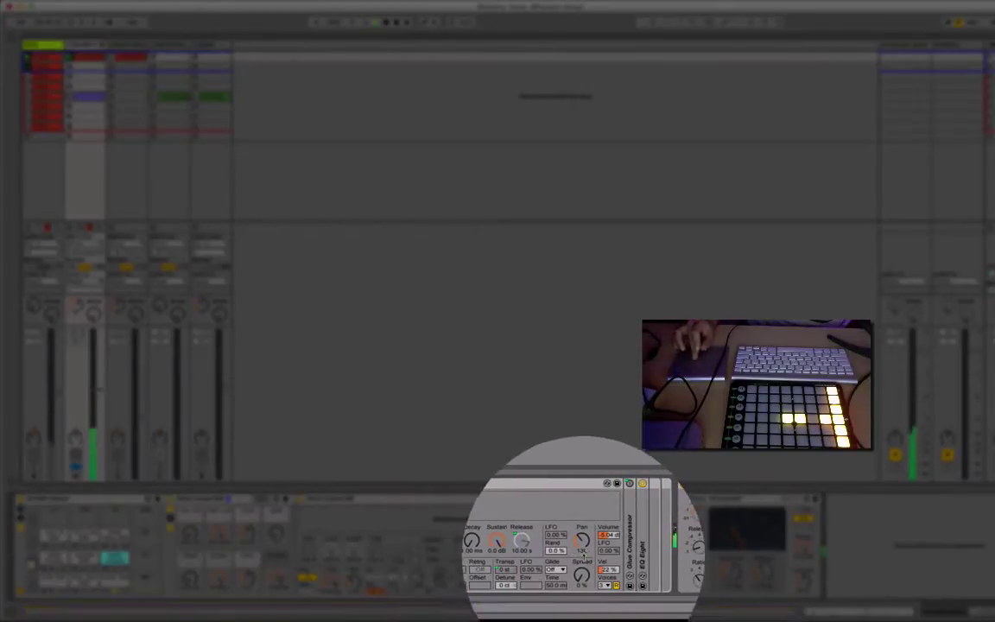
click(583, 557)
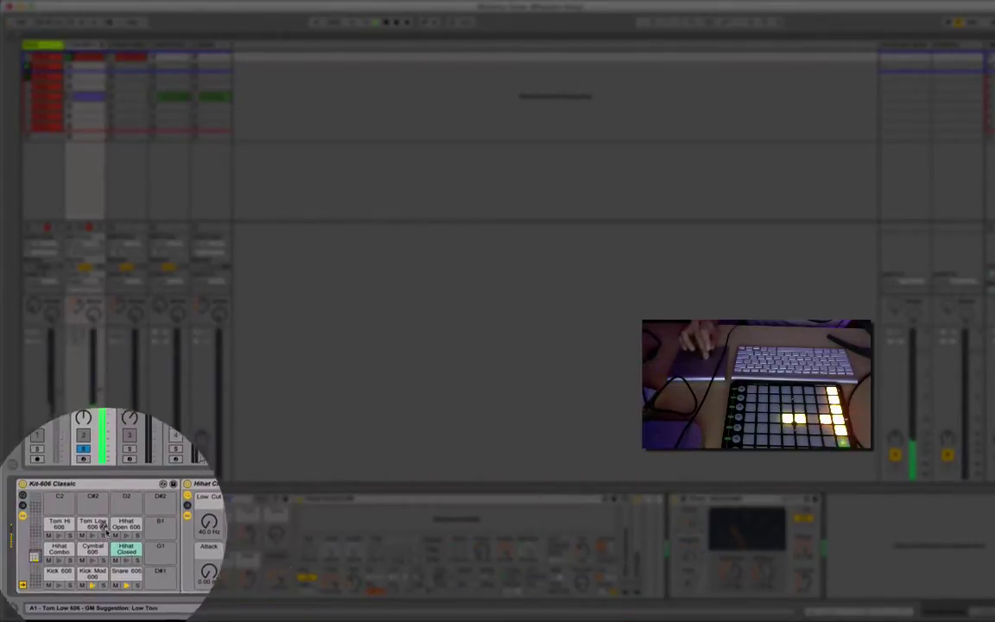
Compare the Hihat Open, Snare and Hihat Closed pads, and select the Drum - full parallel compressor on the drum track
click(121, 530)
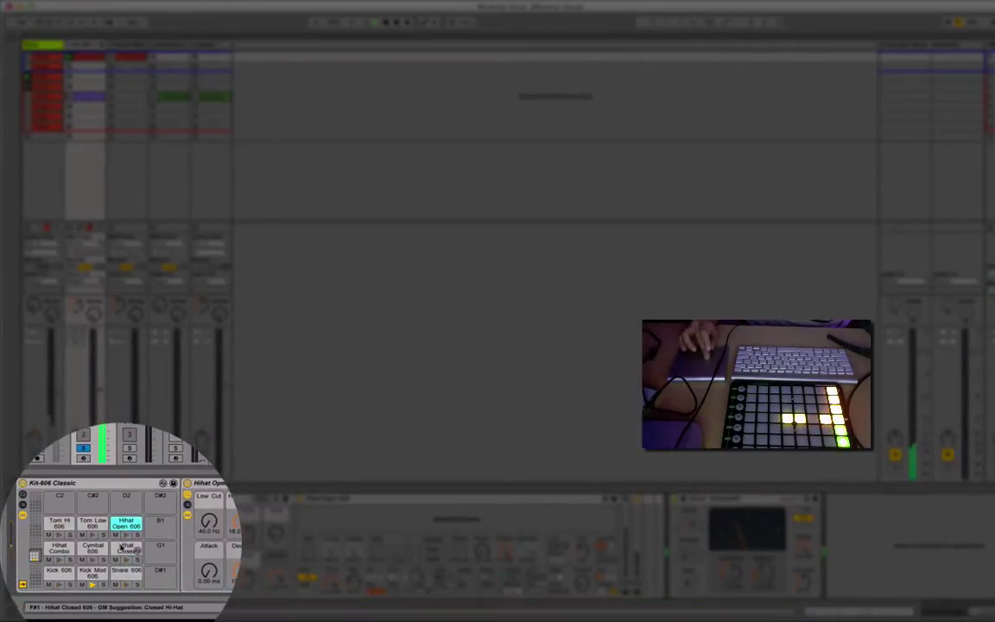
click(122, 535)
click(124, 533)
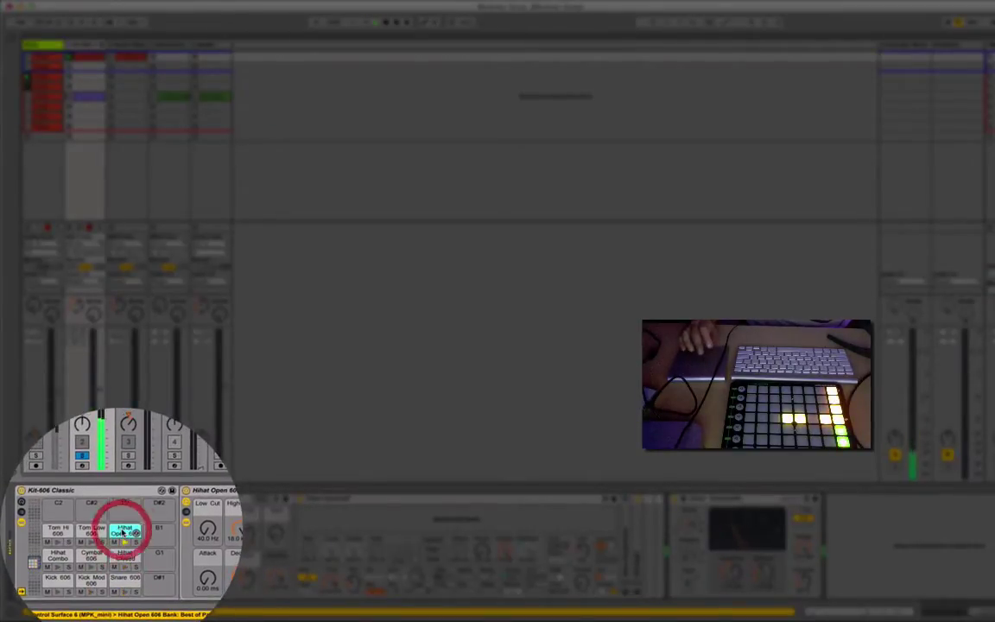
click(124, 574)
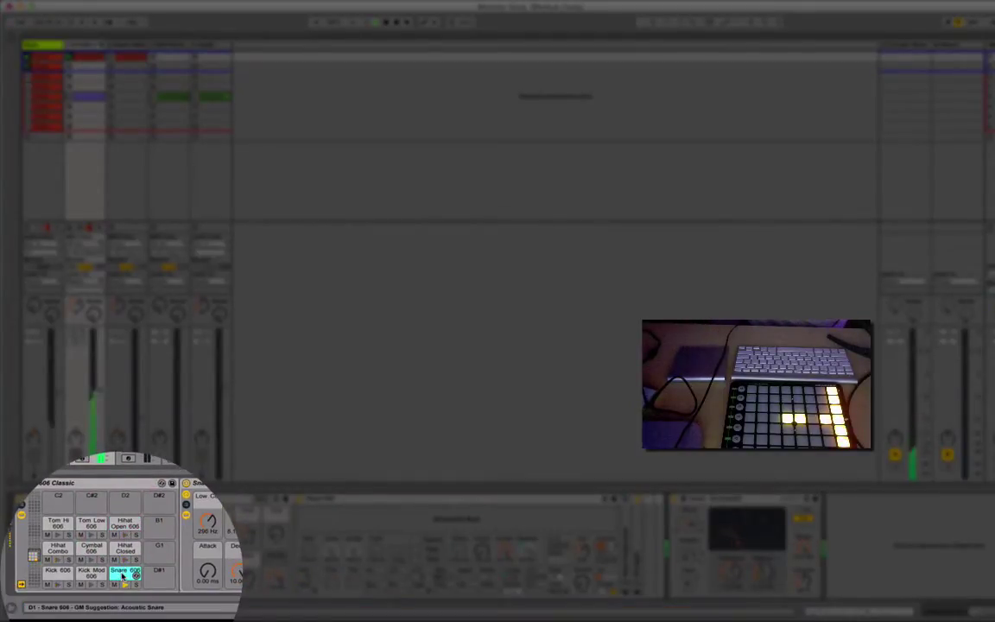
click(123, 530)
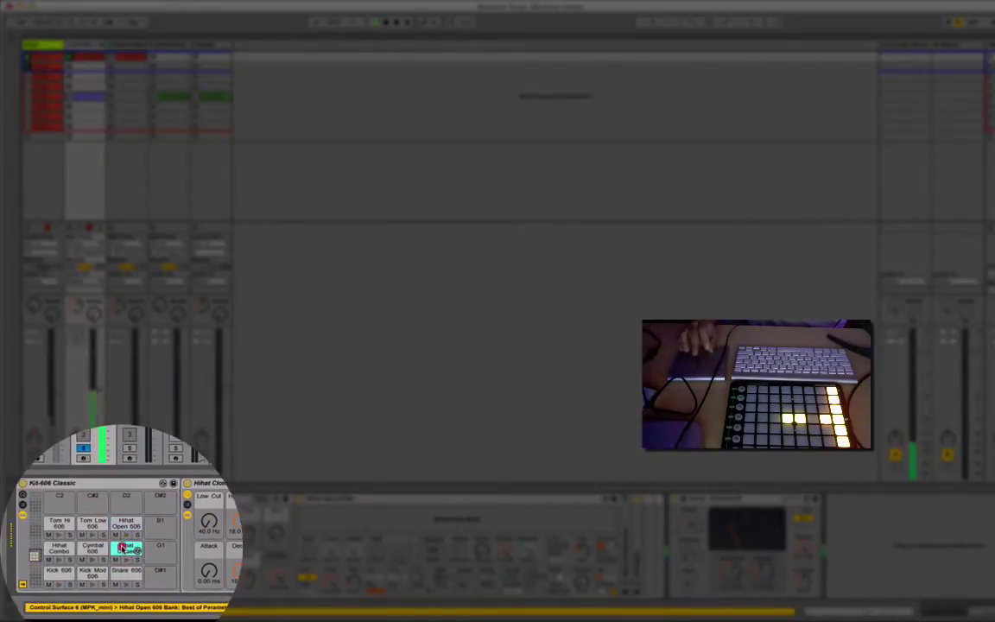
click(125, 548)
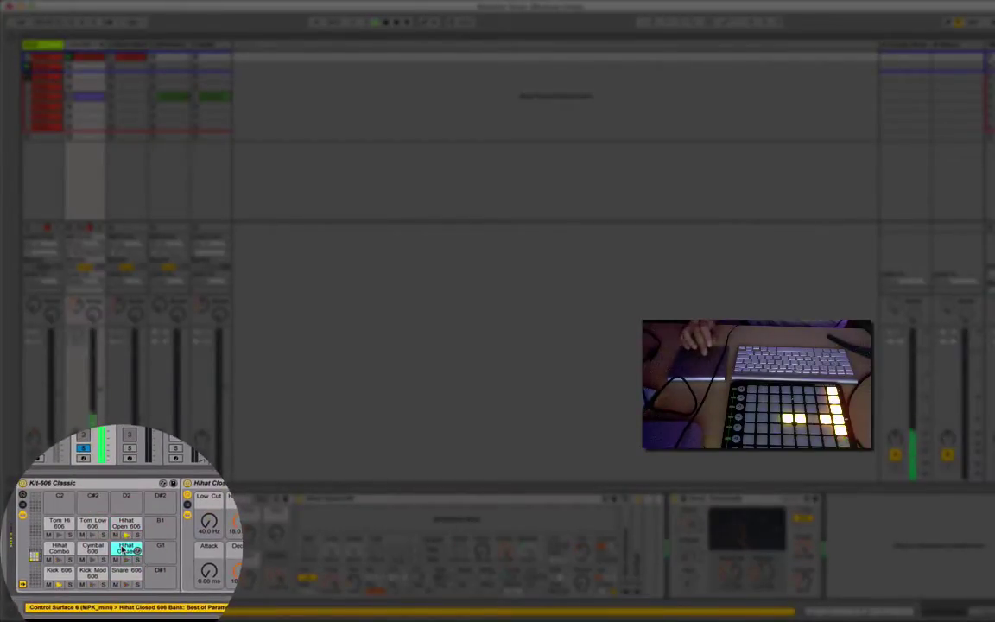
click(734, 500)
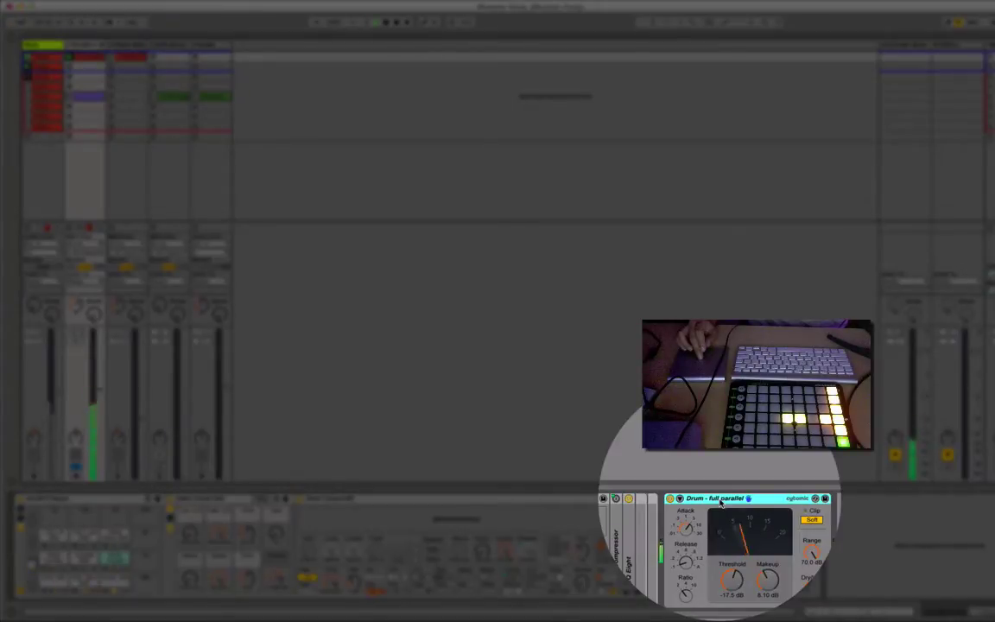
click(720, 502)
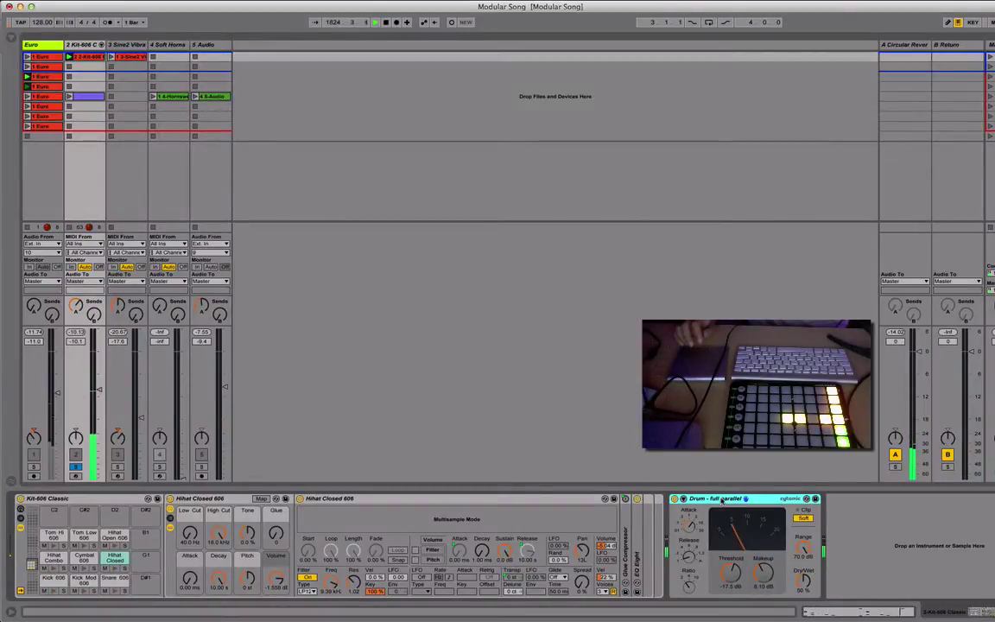
Display the 3 Sine2 Vibrato track's devices, solo the track and set its volume to -17.9 dB
click(129, 45)
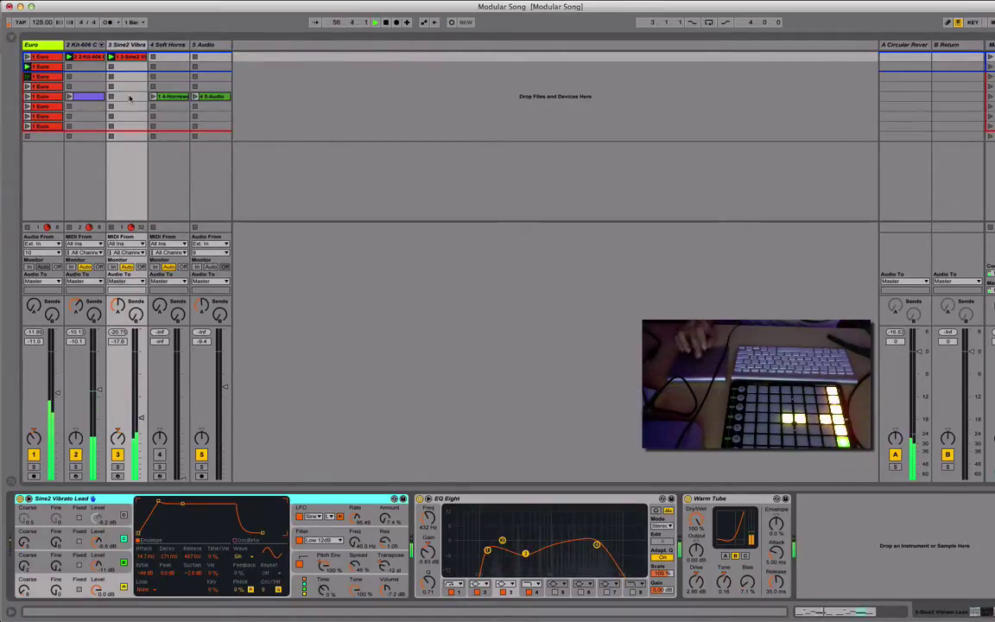
click(142, 419)
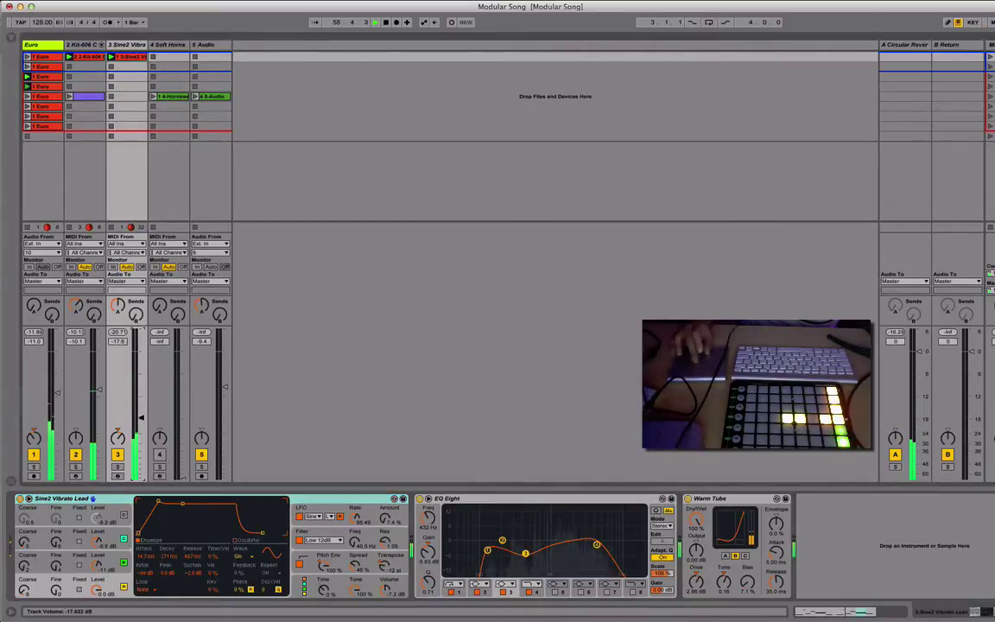
mouse_move(141, 426)
mouse_down()
mouse_move(142, 449)
mouse_move(142, 419)
mouse_up()
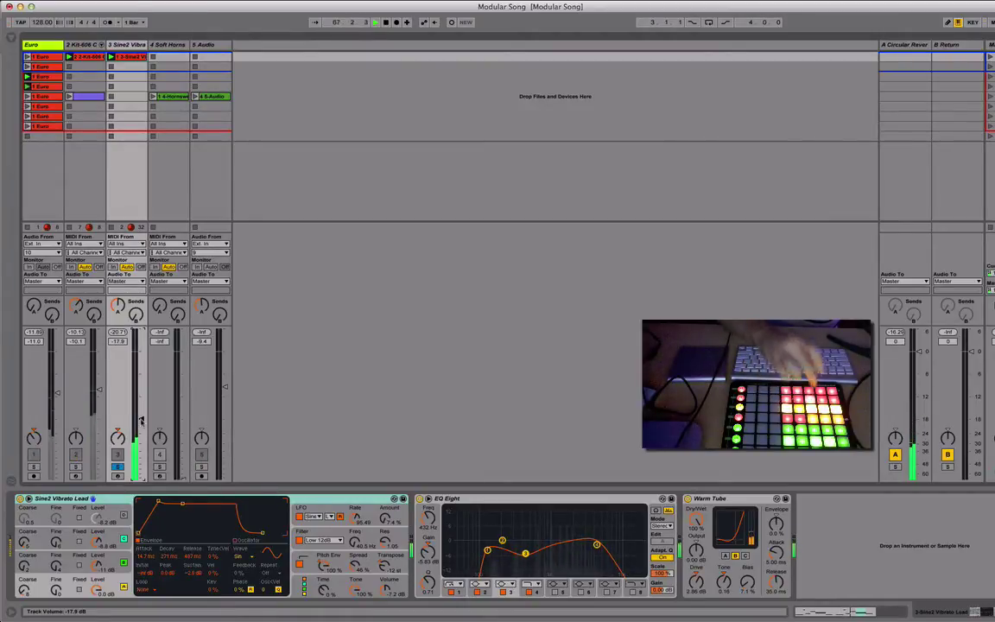
Fold and unfold Sine2 Vibrato Lead, review its oscillator B, C and A envelopes and global settings, and unsolo the track
double_click(66, 498)
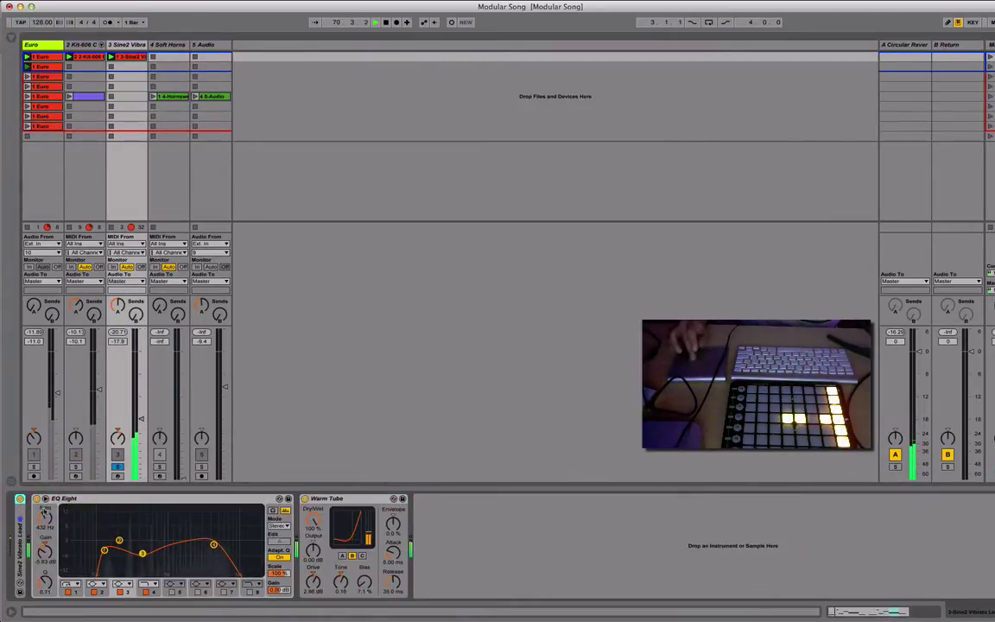
double_click(21, 510)
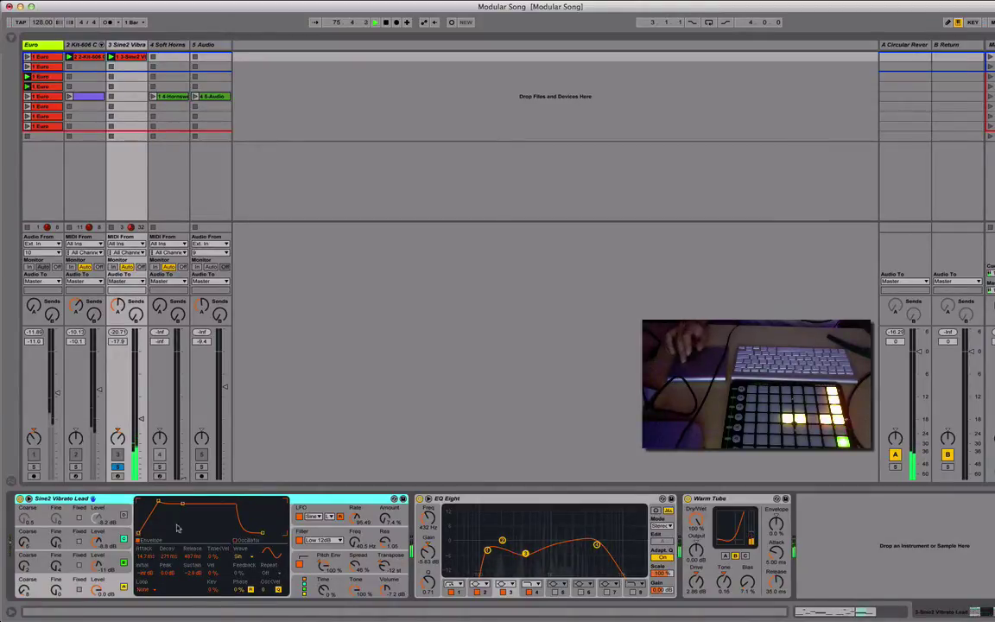
click(69, 547)
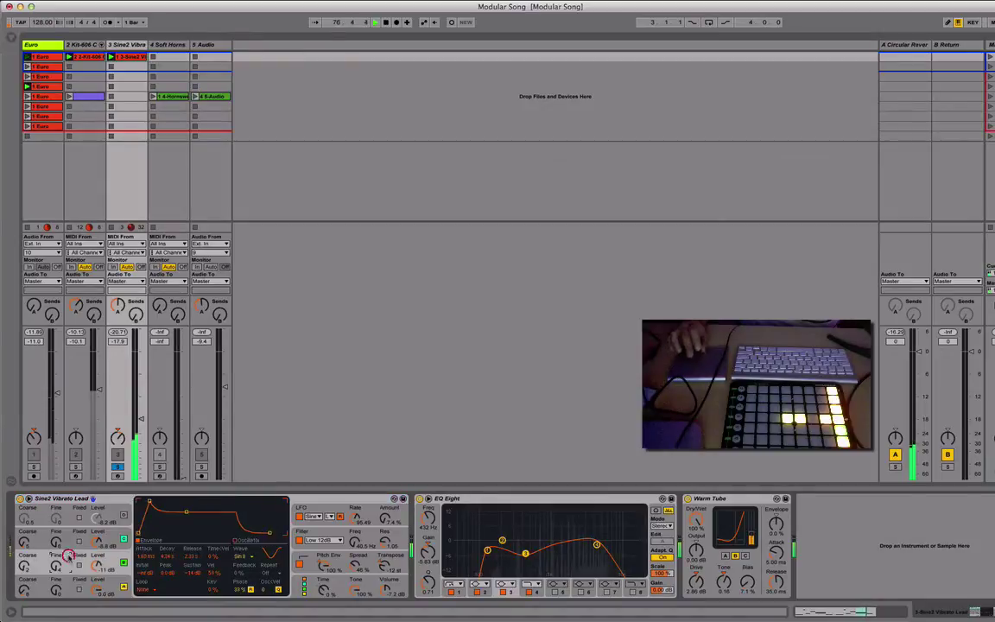
click(73, 539)
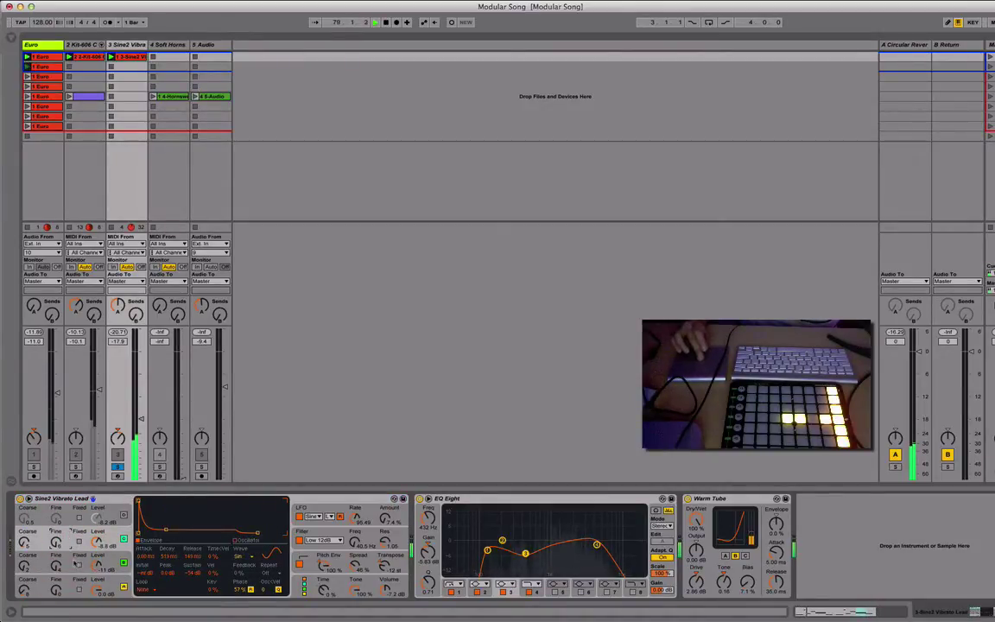
click(67, 557)
click(65, 584)
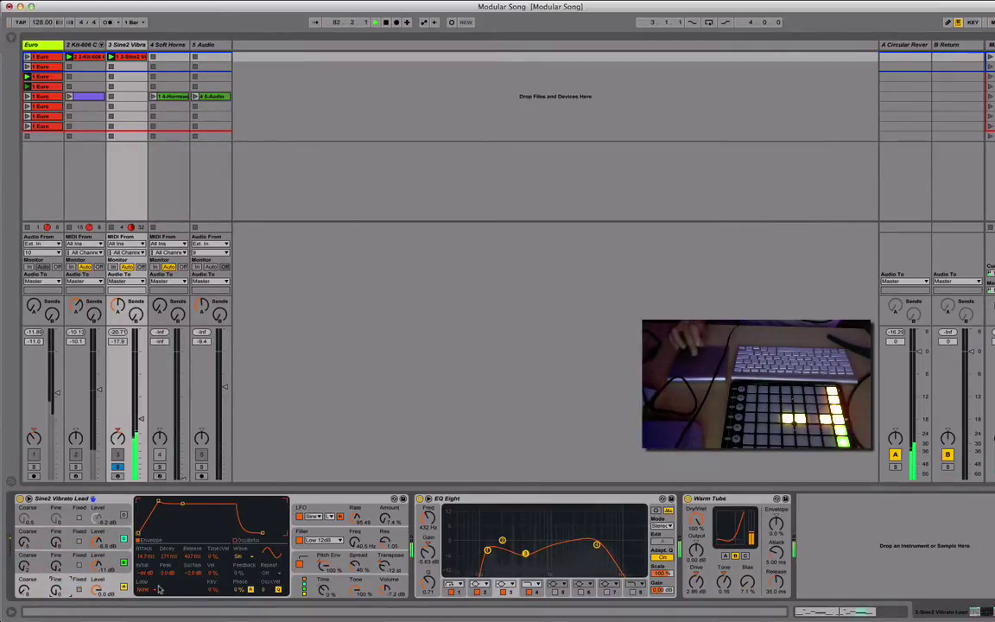
click(304, 591)
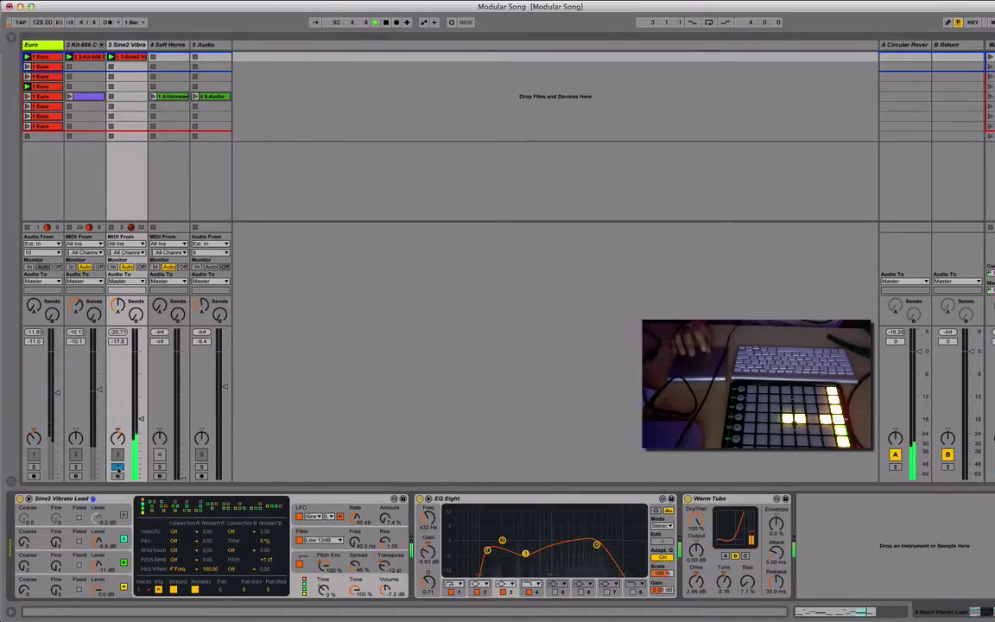
click(118, 467)
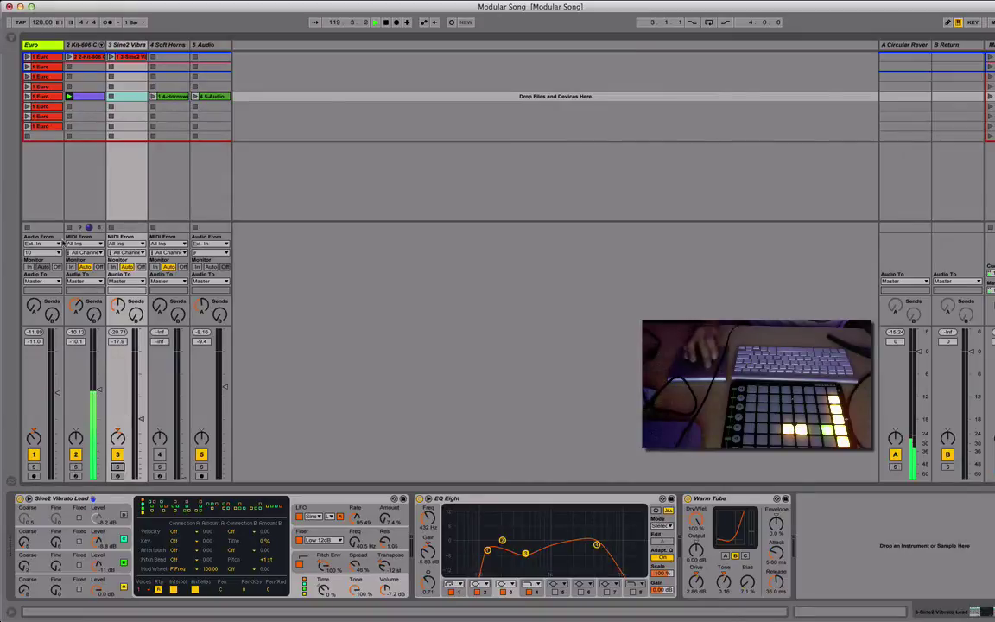
Inspect the Circular Reverb Send device on return A, and lower the Kit-606 track's Send A
click(86, 47)
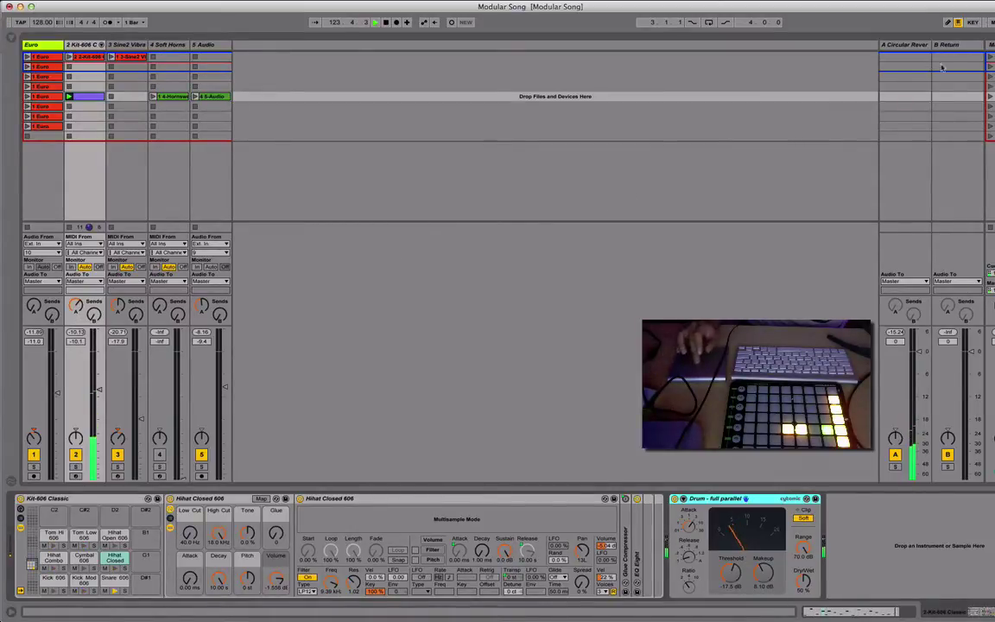
click(909, 45)
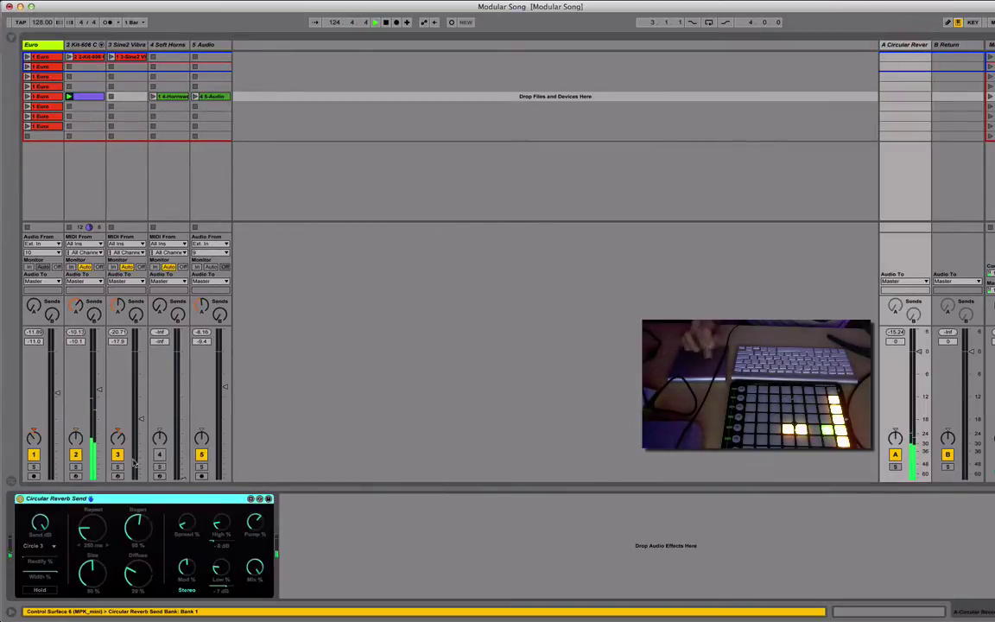
click(145, 500)
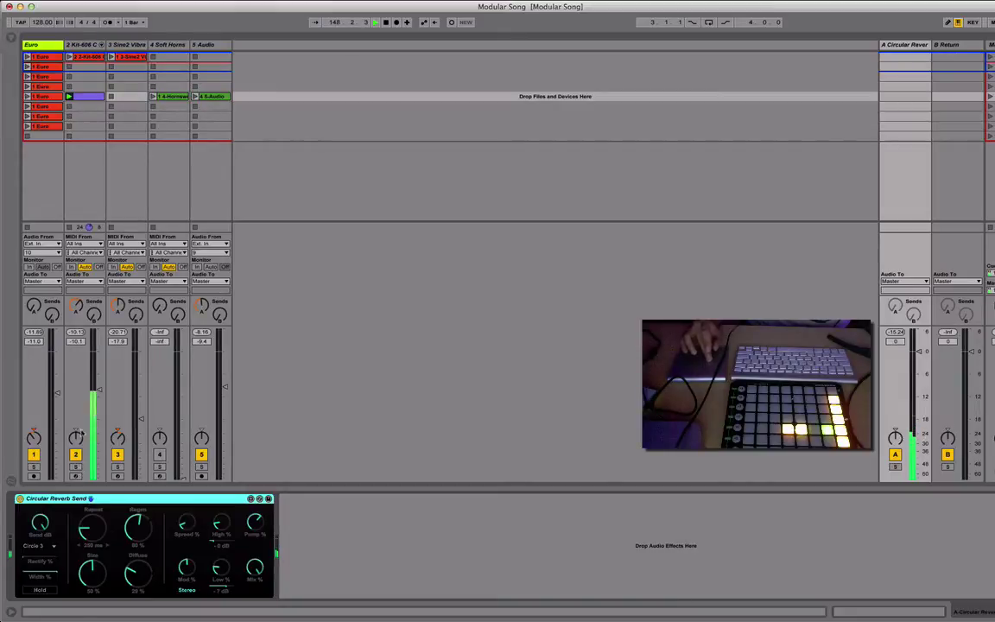
drag(77, 307, 77, 363)
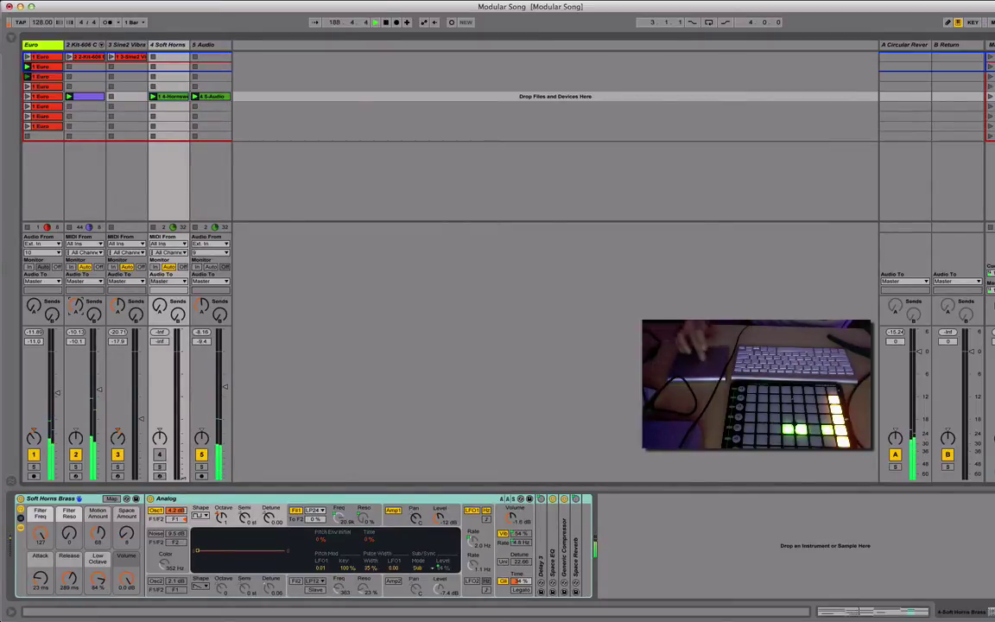
View the 5 Audio track's devices, solo the 4 Soft Horns track, display its devices and set its volume to -21.0 dB
click(220, 46)
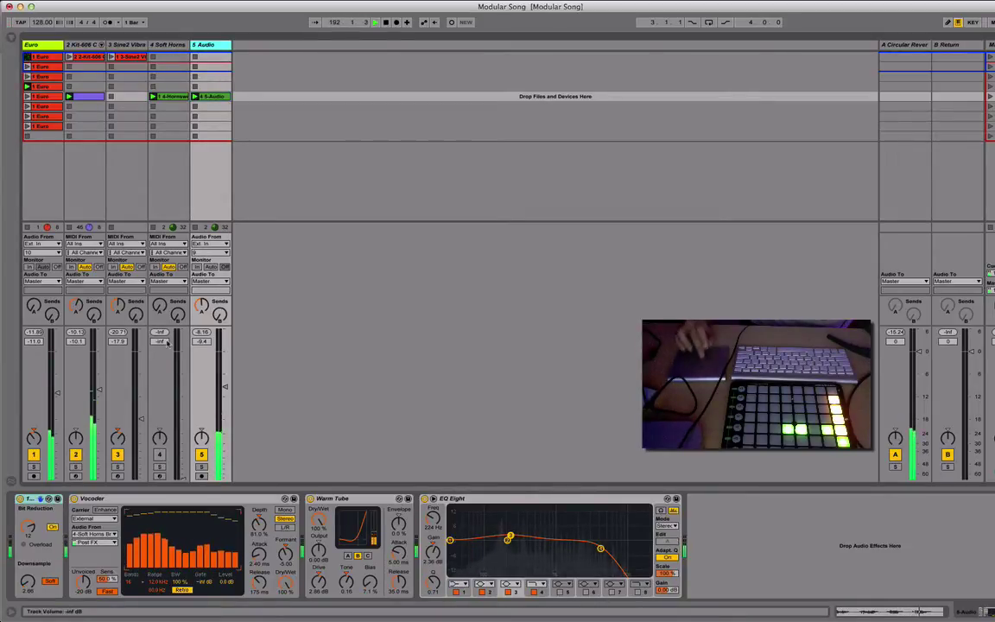
click(159, 467)
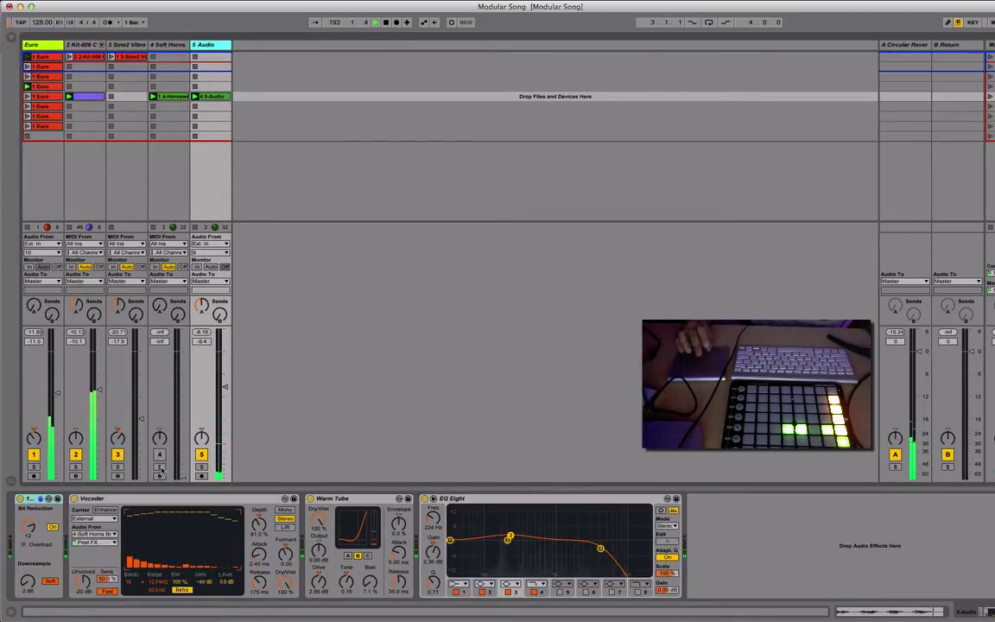
drag(184, 479, 183, 397)
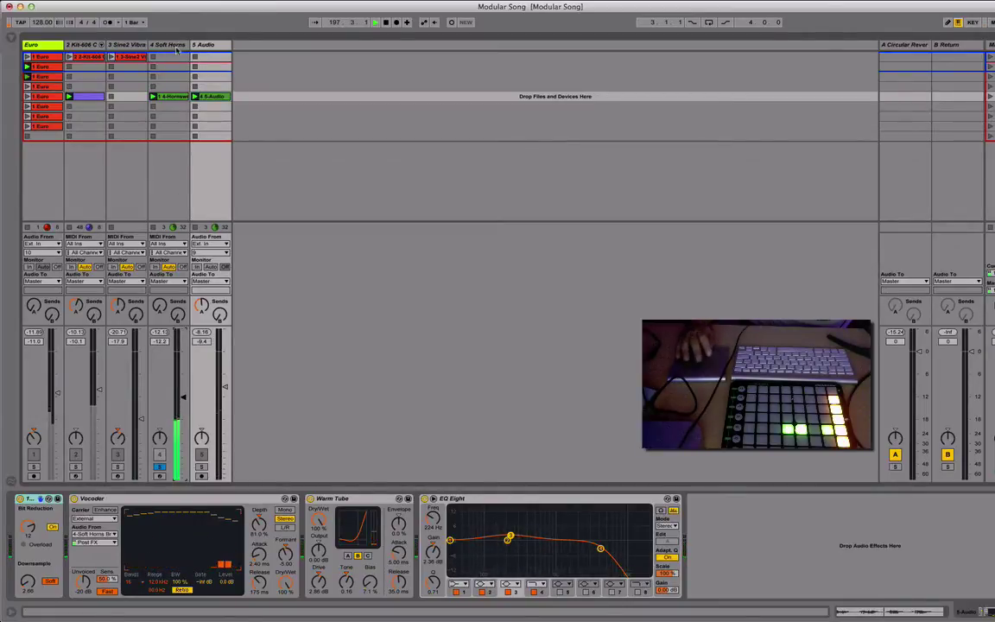
click(170, 44)
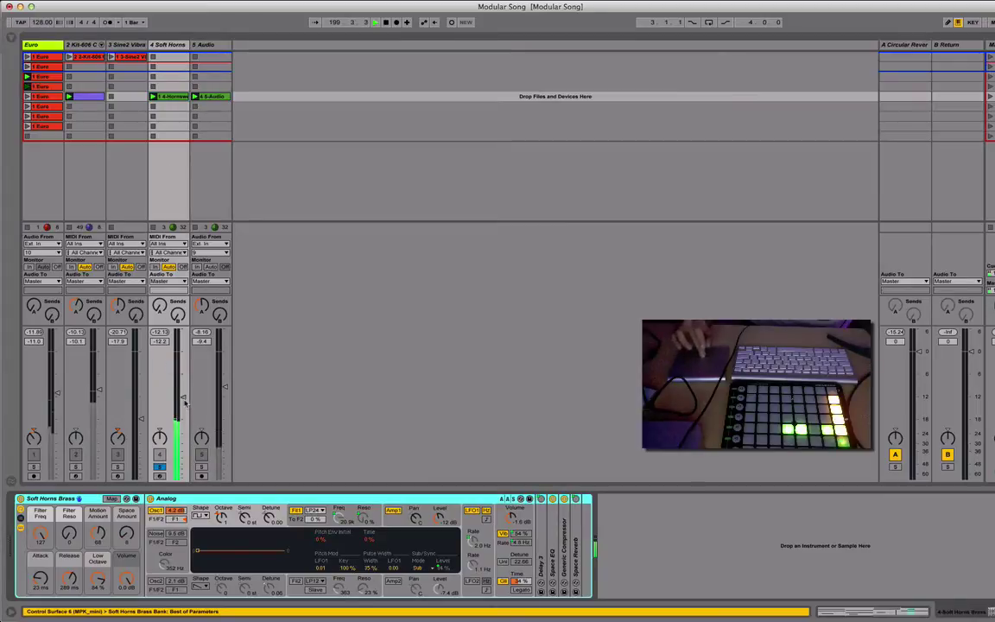
drag(169, 367, 168, 388)
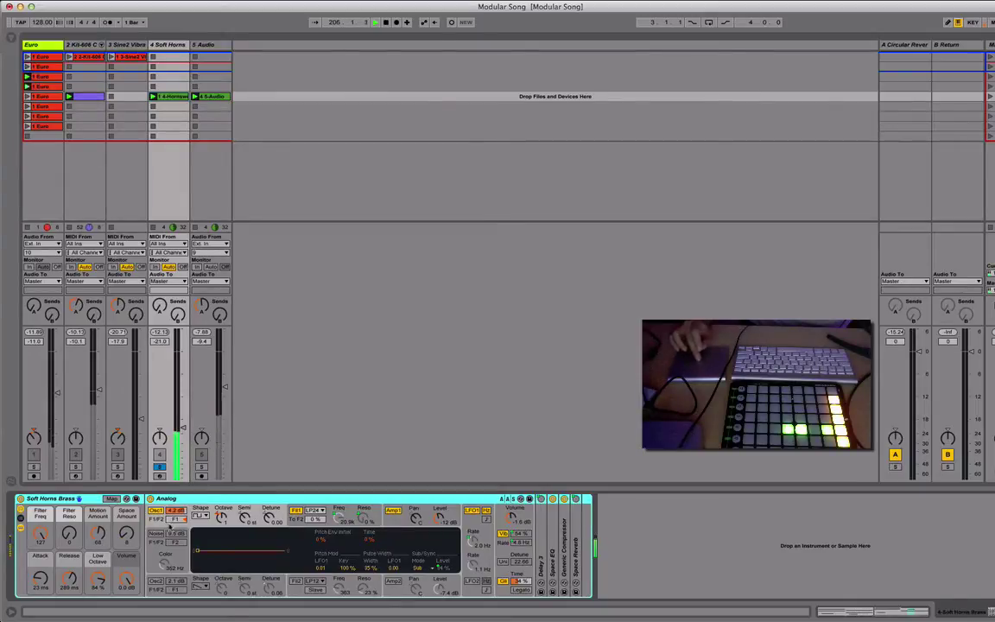
Examine the Analog synth's oscillator 1 shape setting on the Soft Horns track, and select the Analog device
click(200, 516)
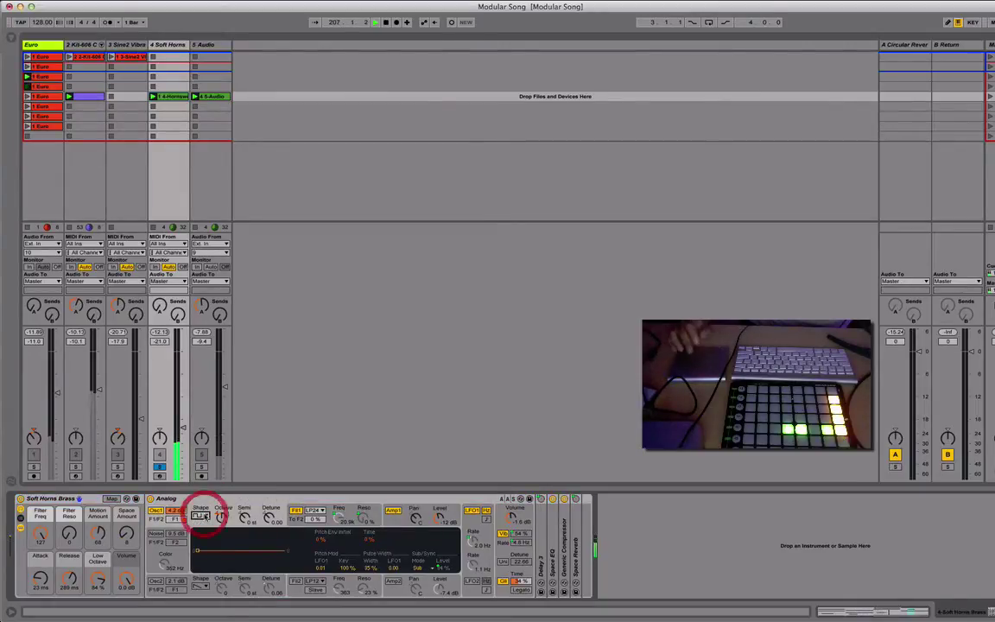
click(200, 515)
click(200, 516)
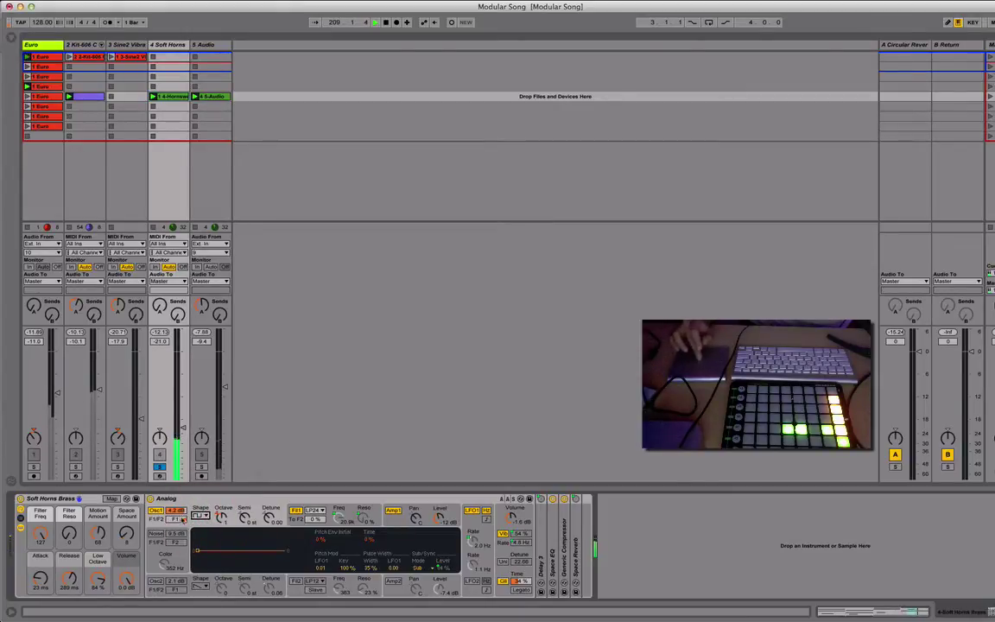
click(201, 516)
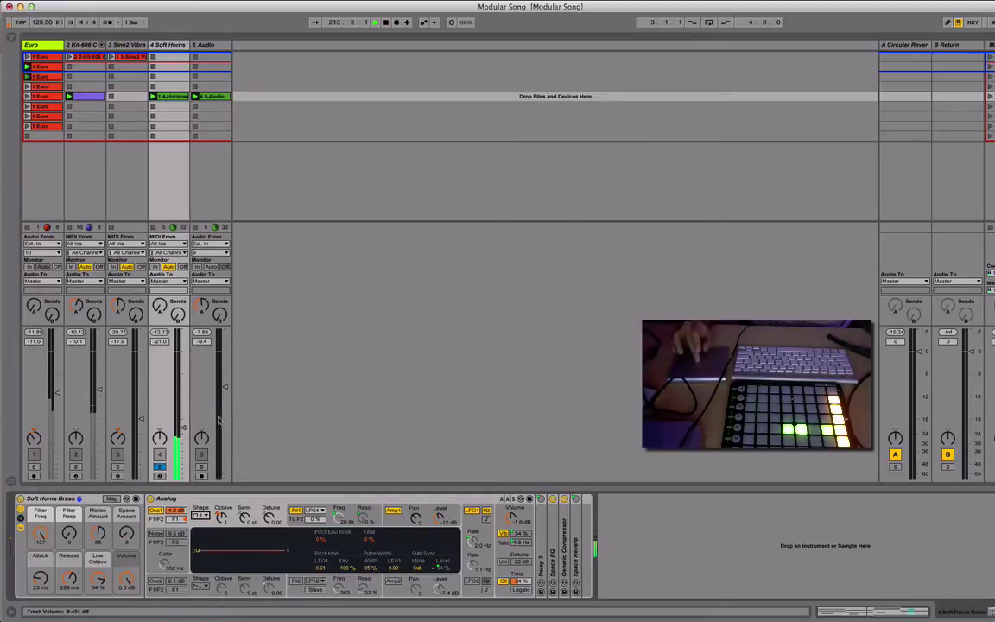
click(202, 500)
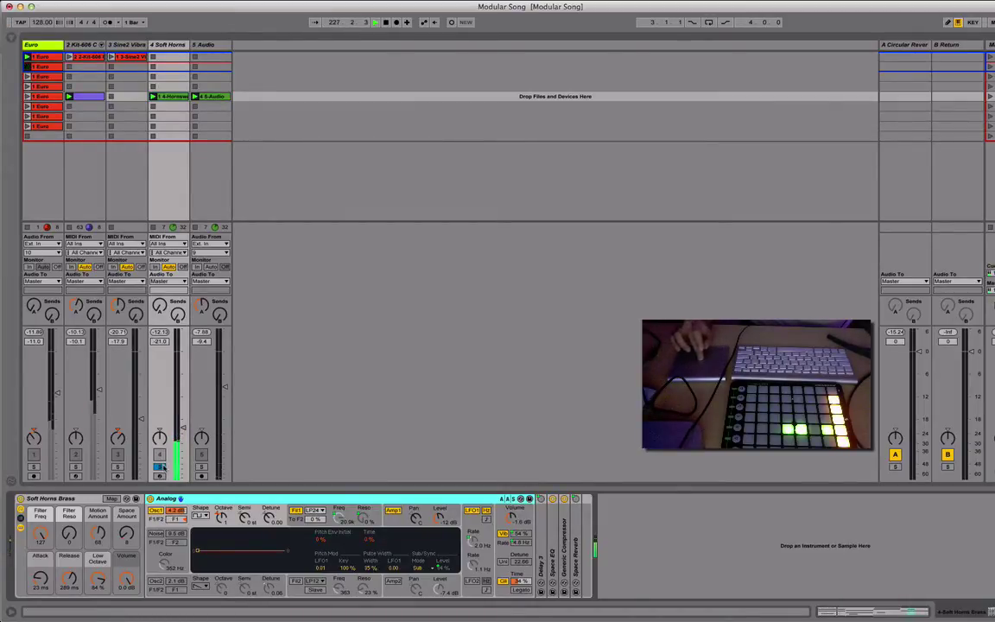
click(203, 418)
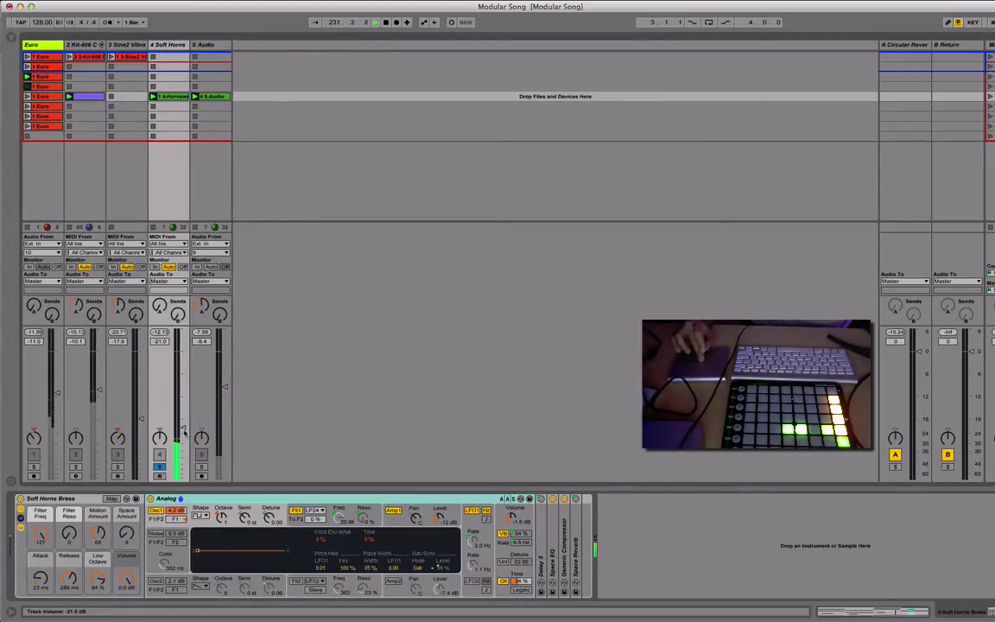
Lower the 4 Soft Horns track's volume to -inf and unsolo the track
scroll(182, 431, down, 2)
drag(184, 449, 183, 479)
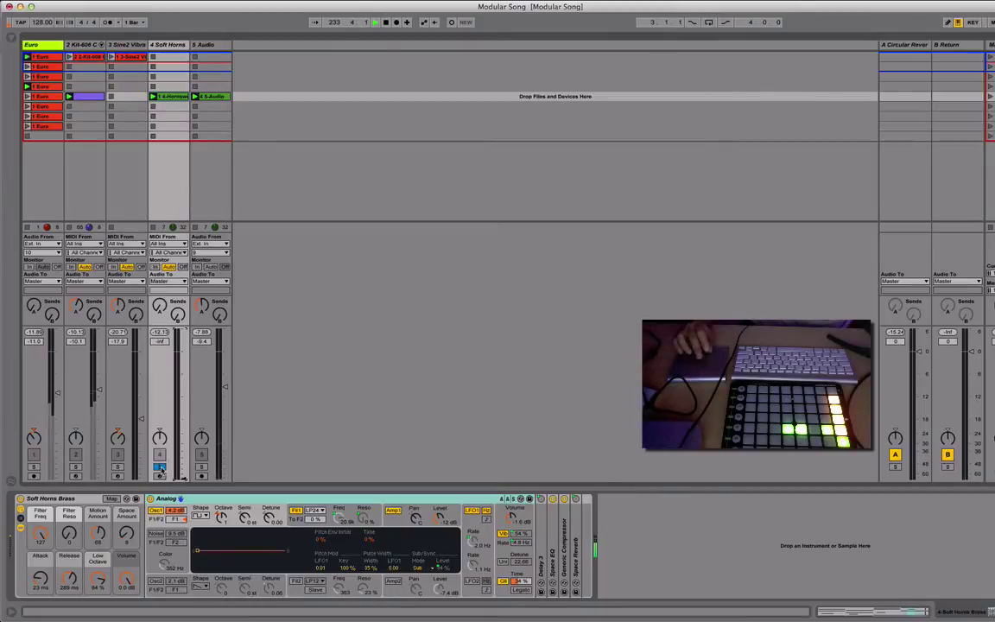
click(160, 468)
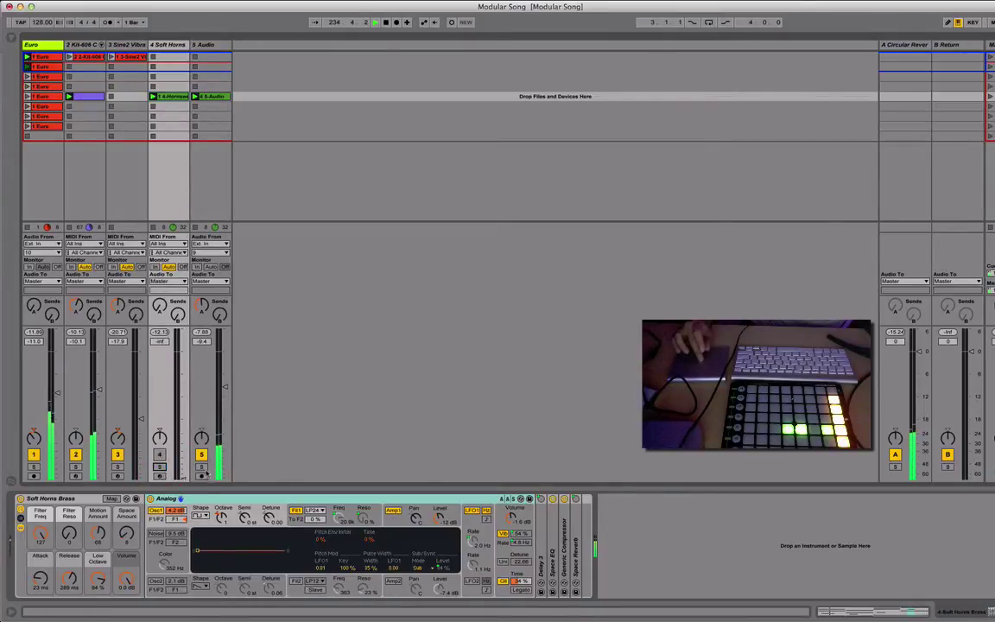
Solo the 5 Audio track, display its devices and select the Vocoder
click(201, 468)
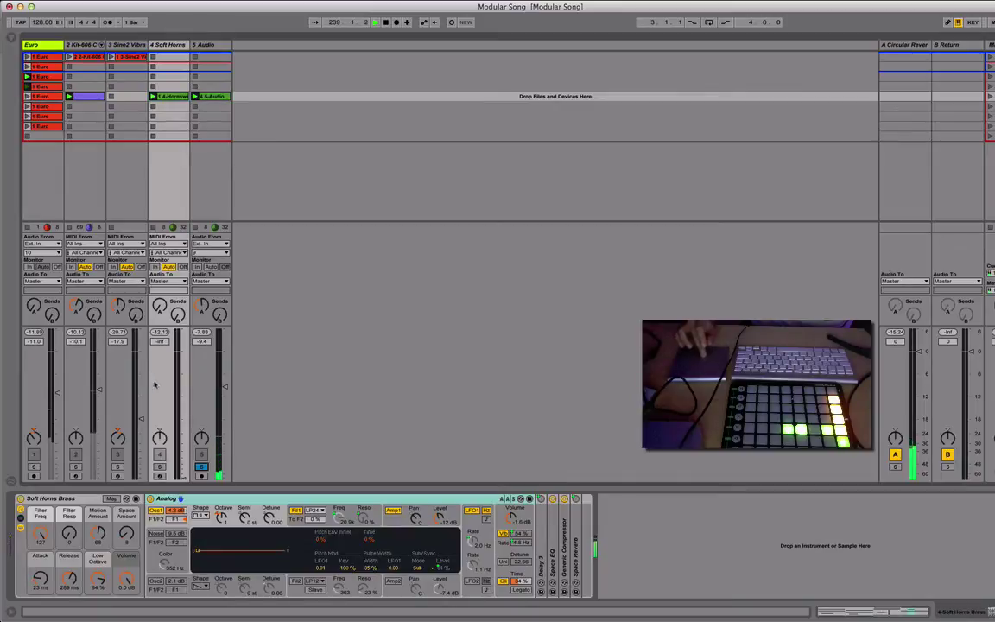
click(205, 44)
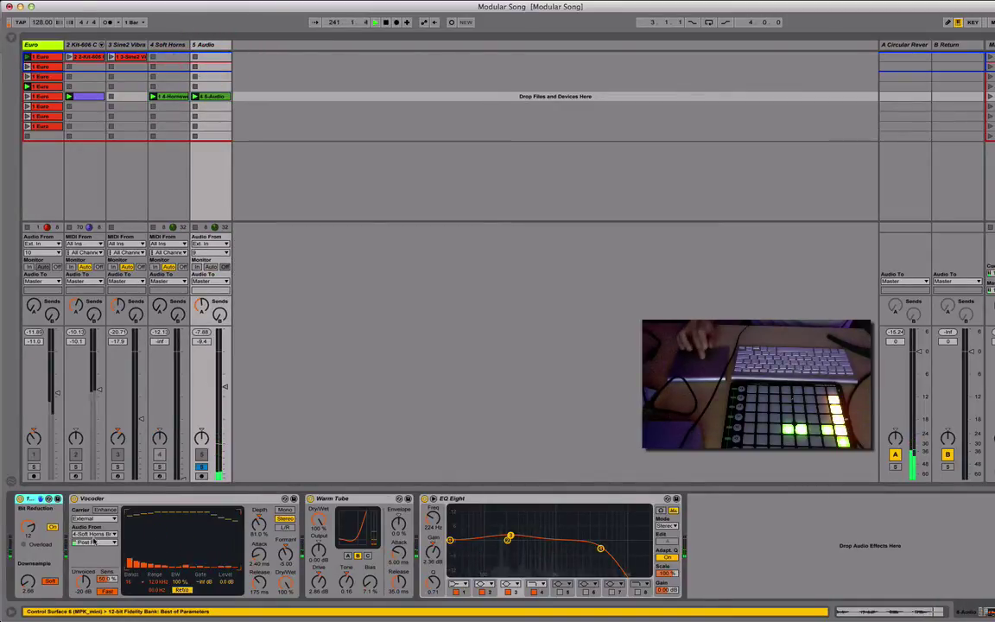
click(99, 499)
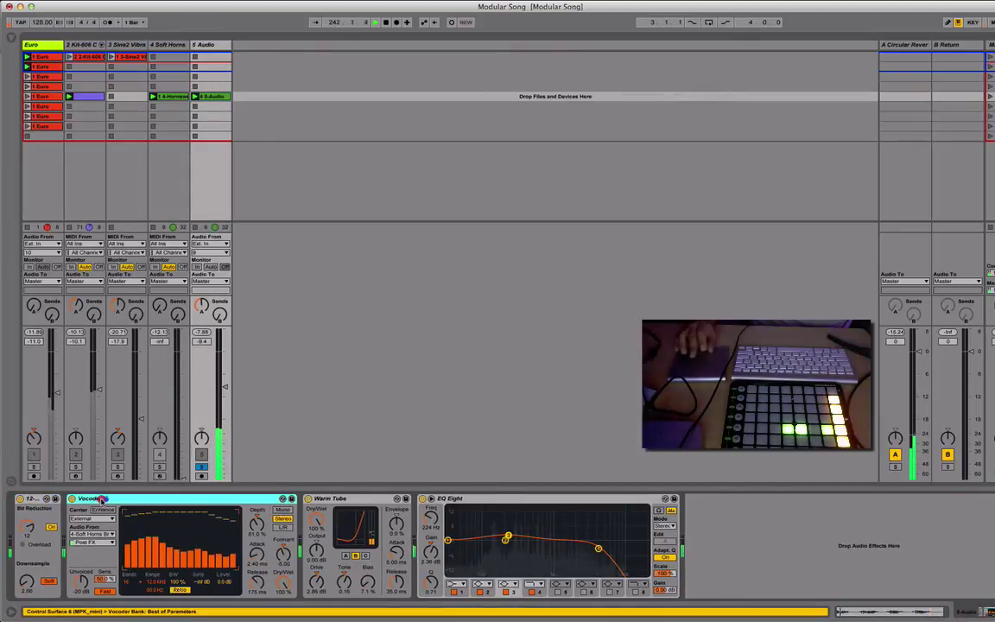
Delete the Vocoder from the 5 Audio track and undo the deletion
key(Delete)
key(super+z)
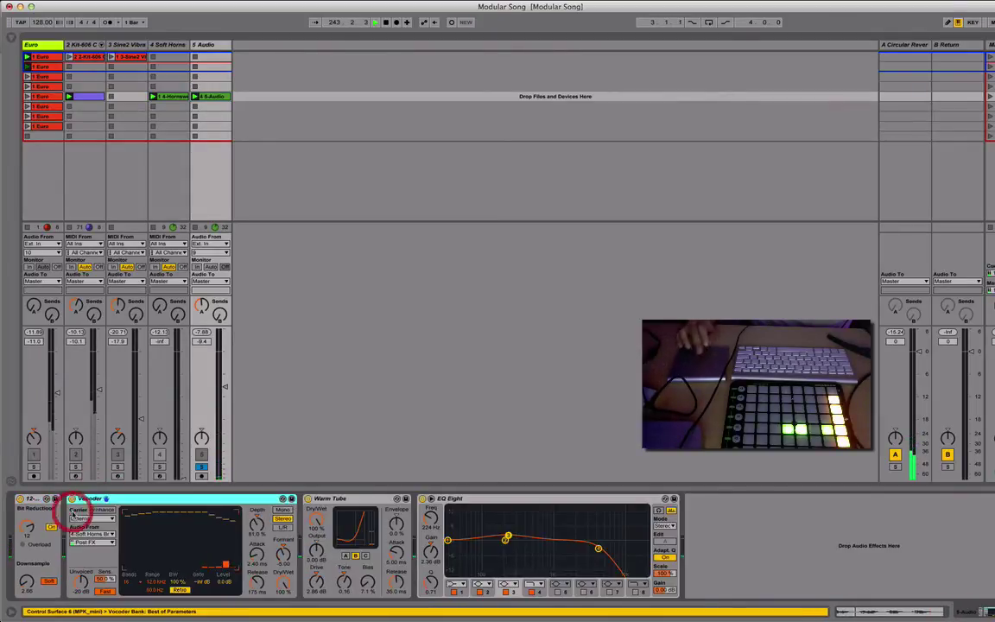
click(73, 507)
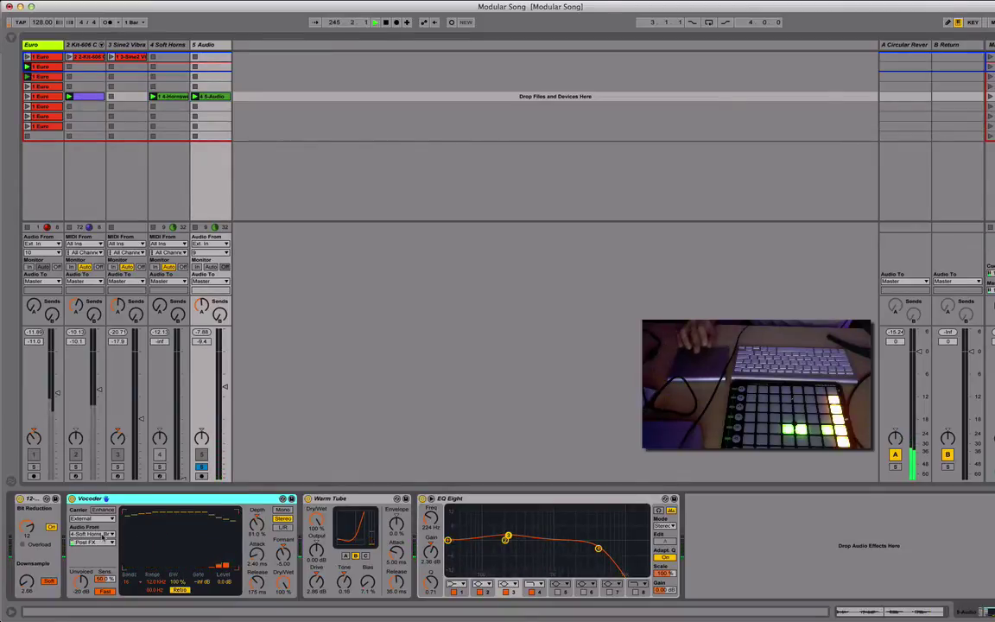
Inspect the Vocoder's external carrier source and its Pre FX, Post FX and Post Mixer tap options, keeping Post FX
click(100, 534)
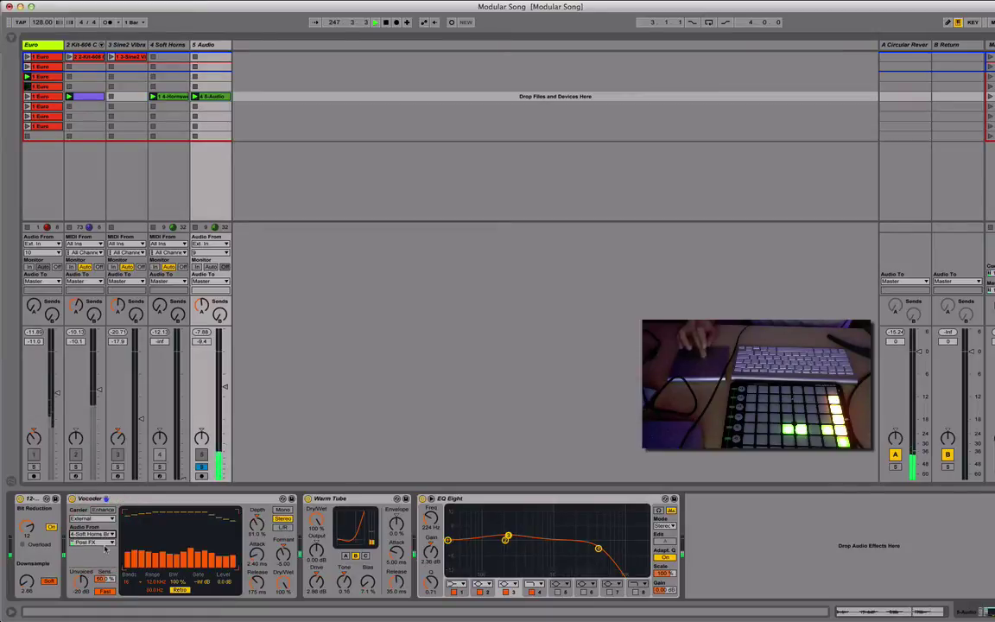
click(95, 542)
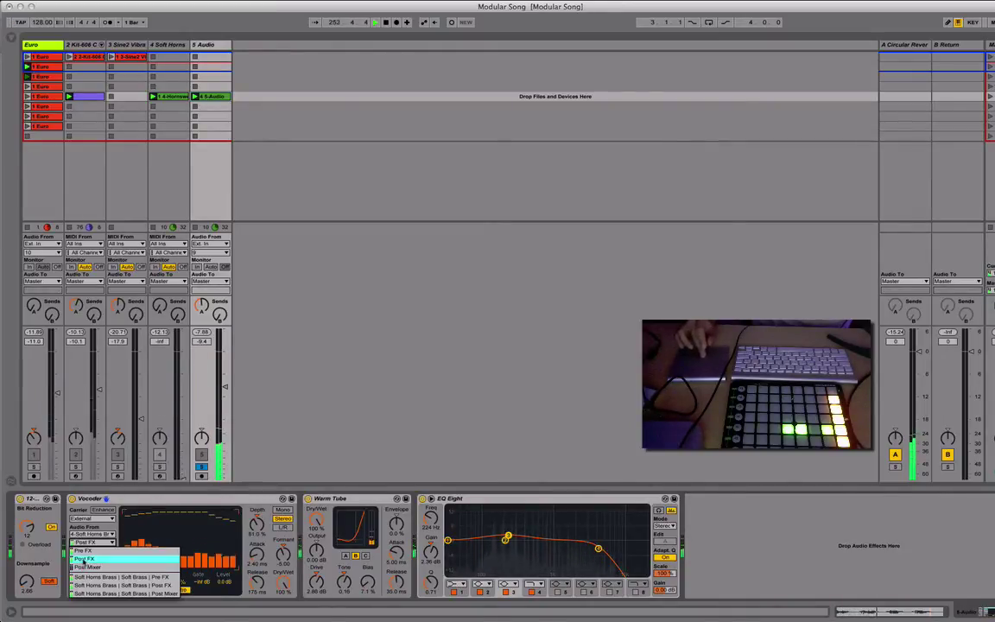
click(110, 543)
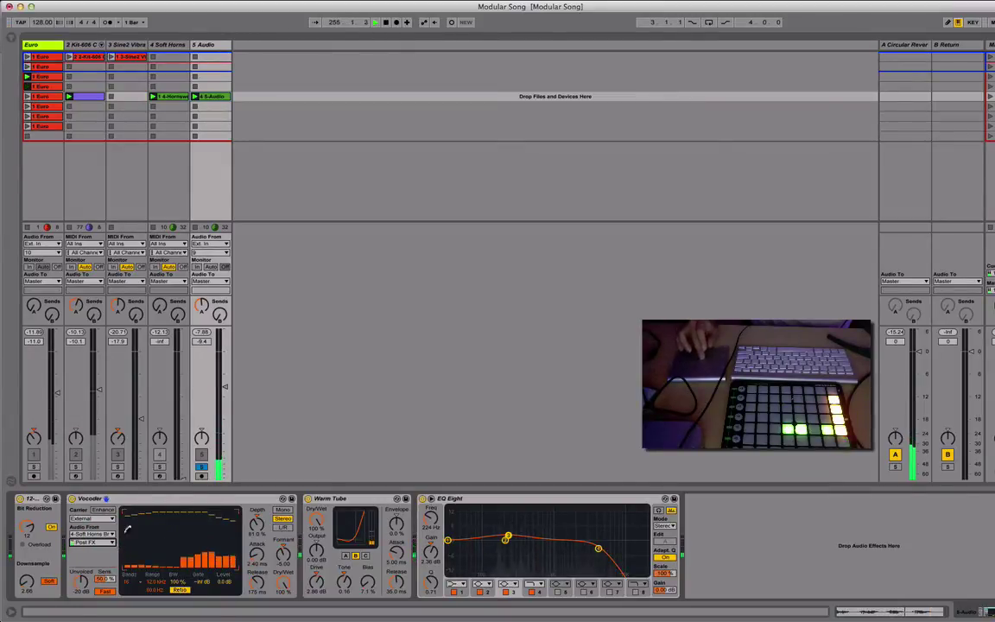
View the 5-Audio clip's sample, check the 4 Soft Horns track, and return to the 5 Audio track's devices
click(216, 95)
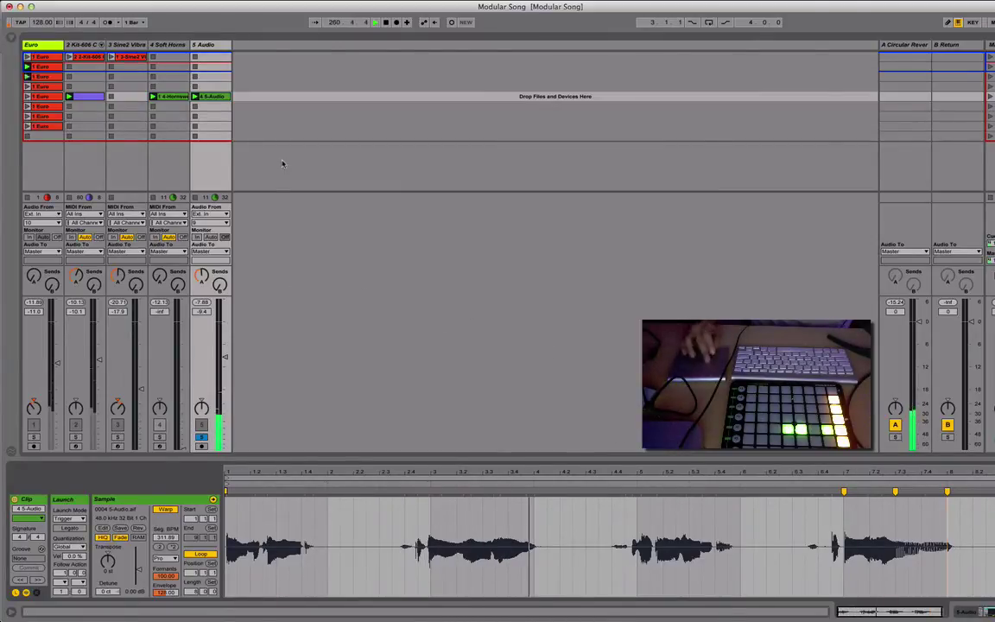
click(168, 44)
click(204, 44)
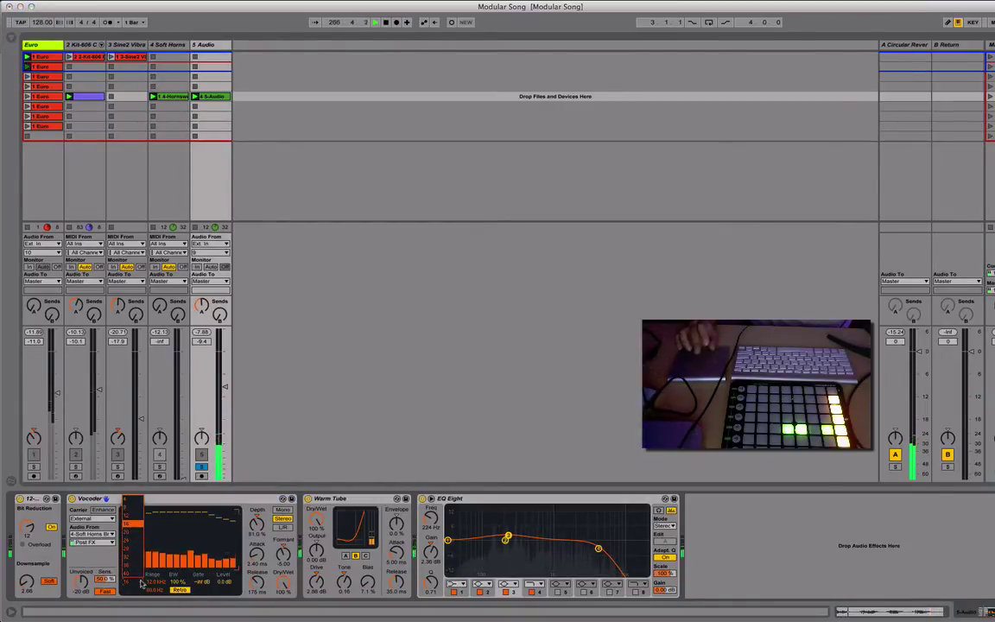
Review the Vocoder's band-count options and set its filter bank mode to Retro
click(141, 584)
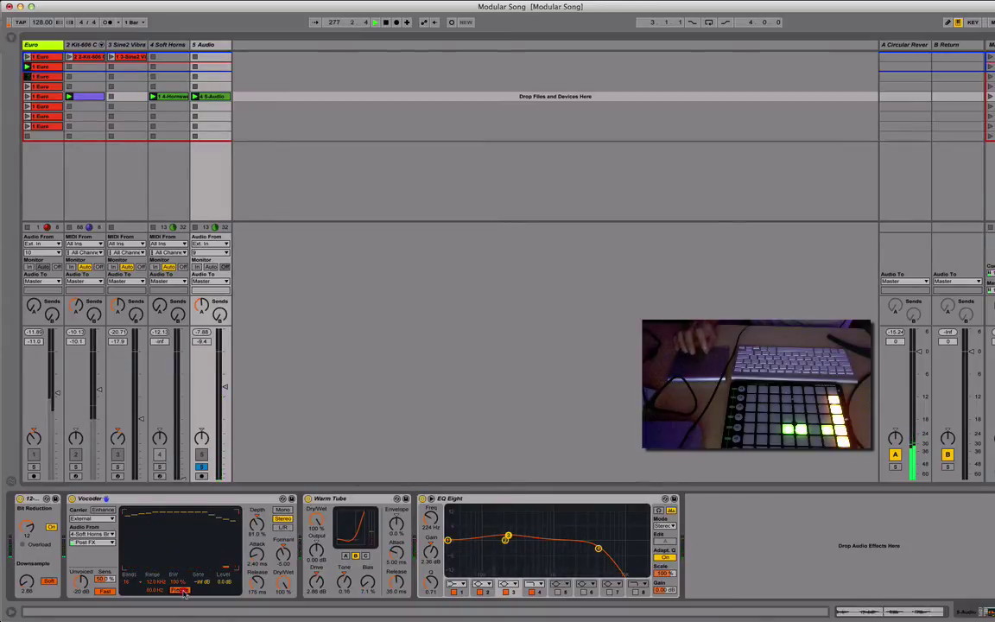
click(182, 591)
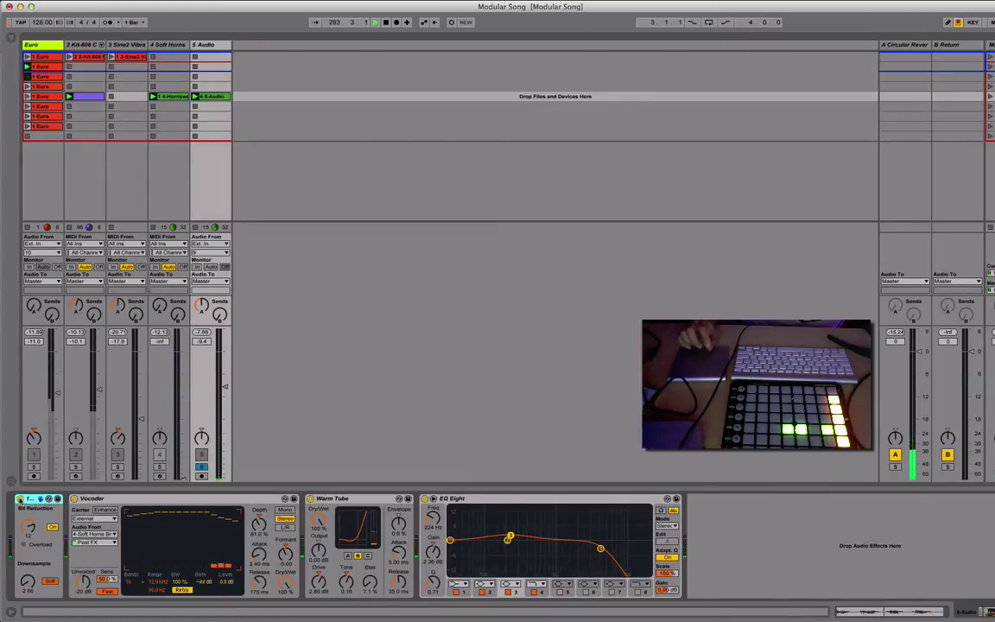
Compare the 5 Audio track with the 12-bit Fidelity device bypassed and re-enabled, and select the Warm Tube device
click(20, 499)
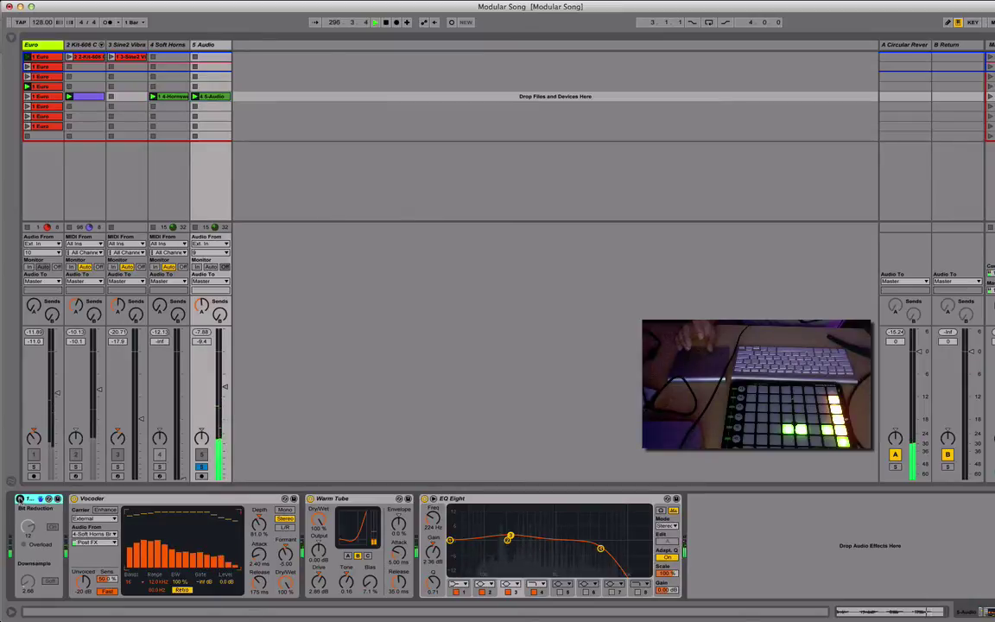
click(20, 499)
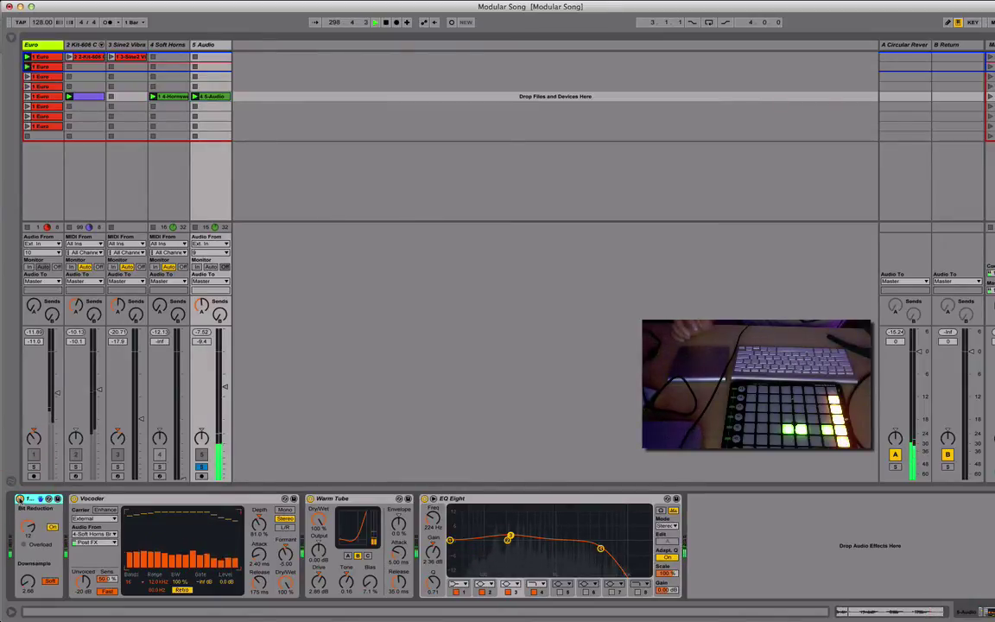
click(355, 499)
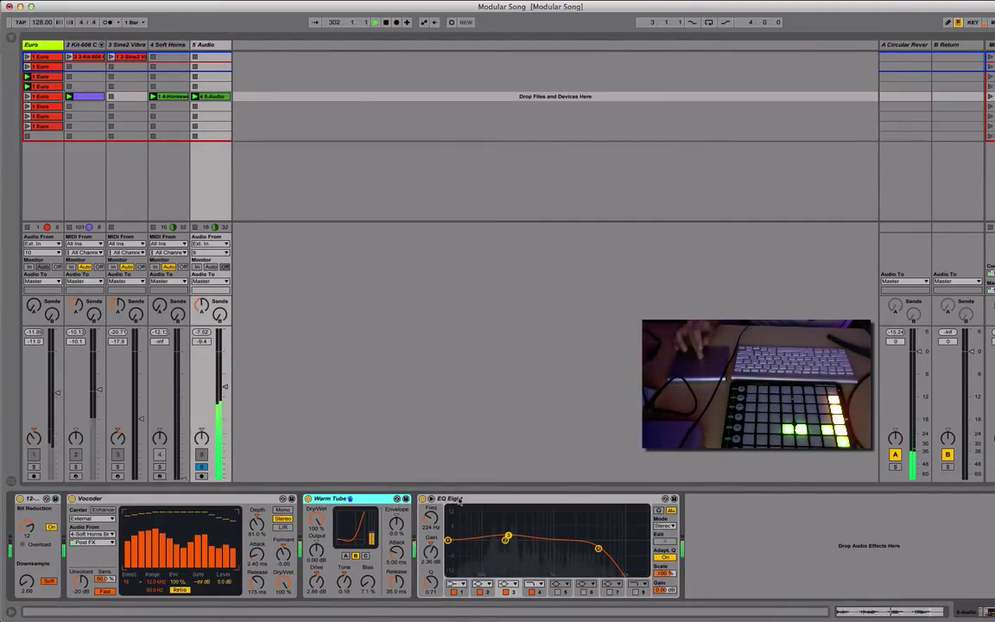
Inspect the EQ Eight's Oversampling option on the 5 Audio track, and compare the sound with the EQ bypassed and re-enabled
click(501, 499)
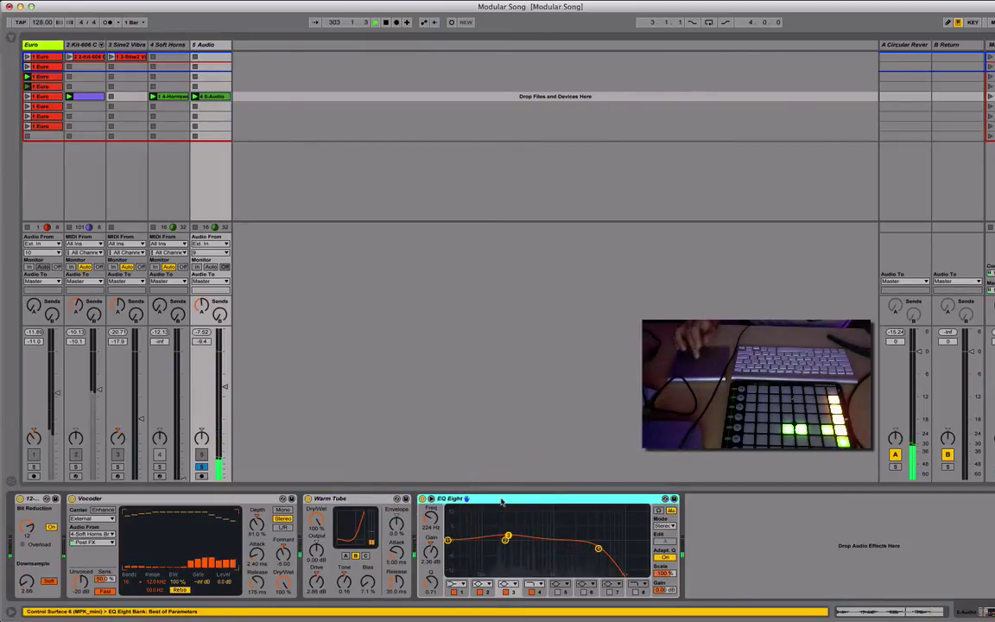
click(619, 500)
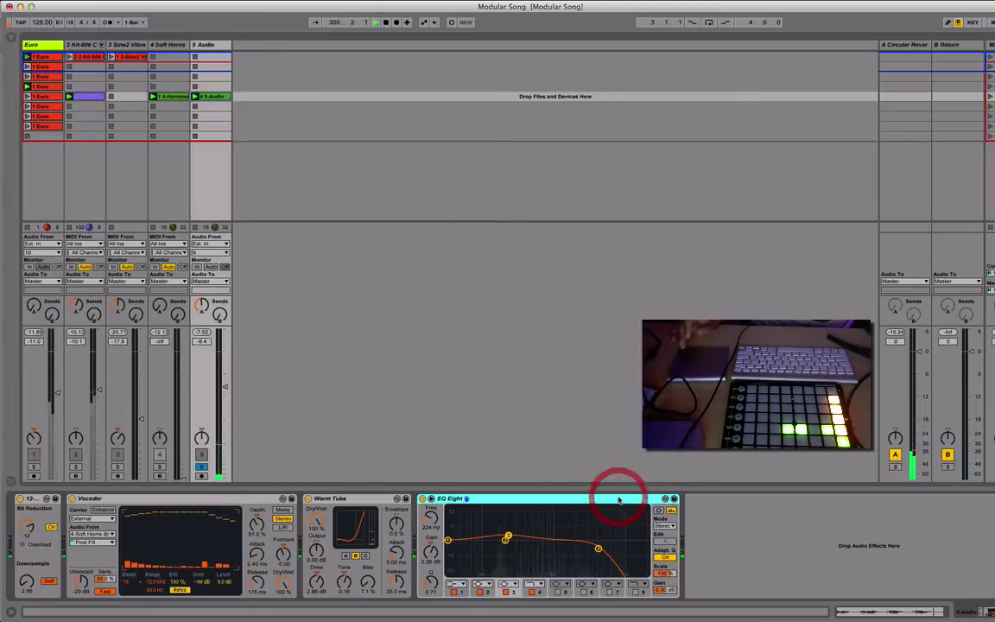
ctrl+click(618, 499)
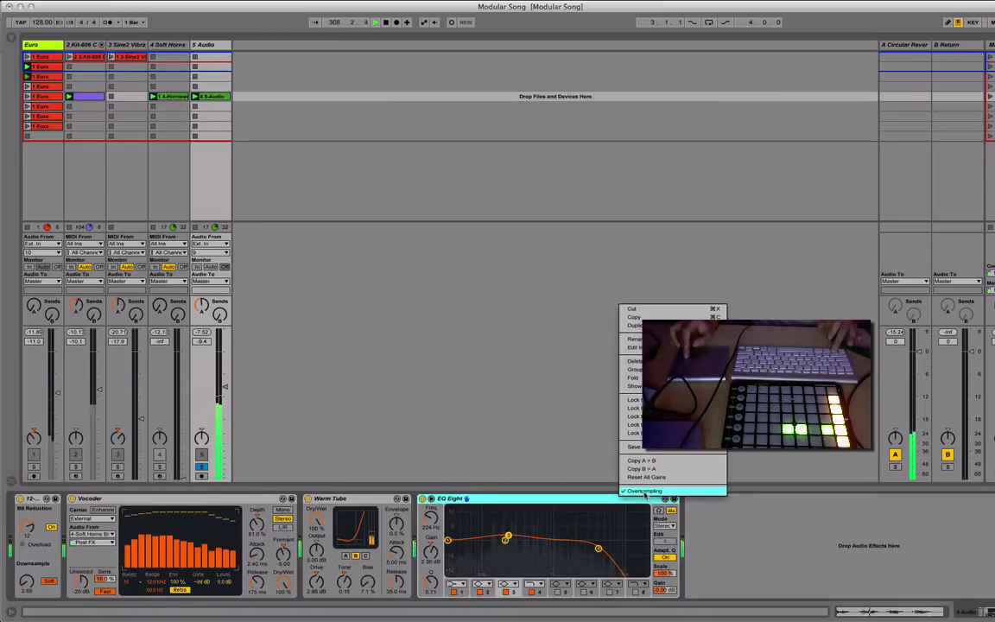
click(569, 500)
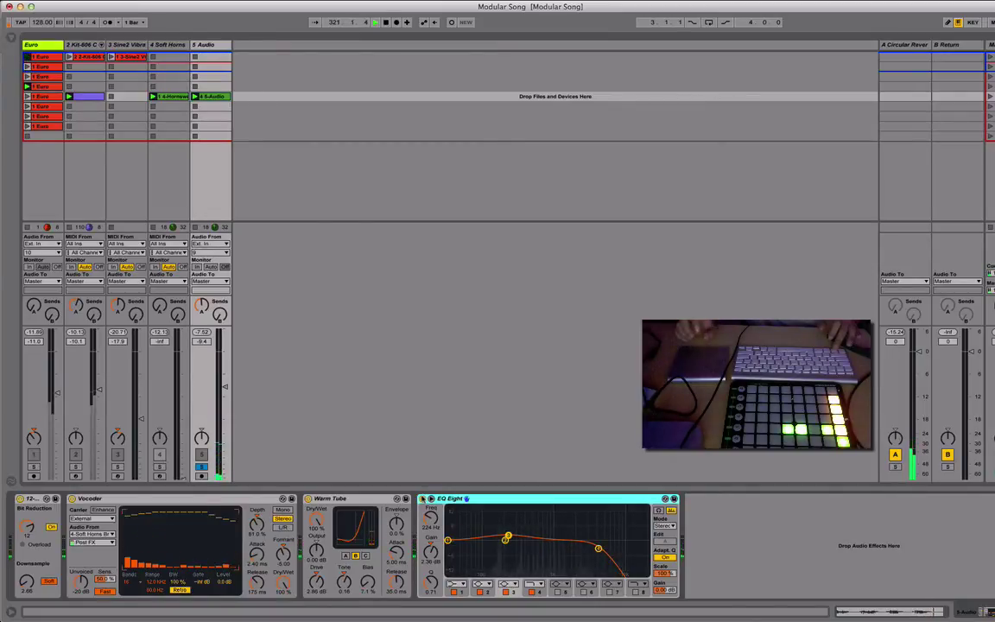
click(423, 498)
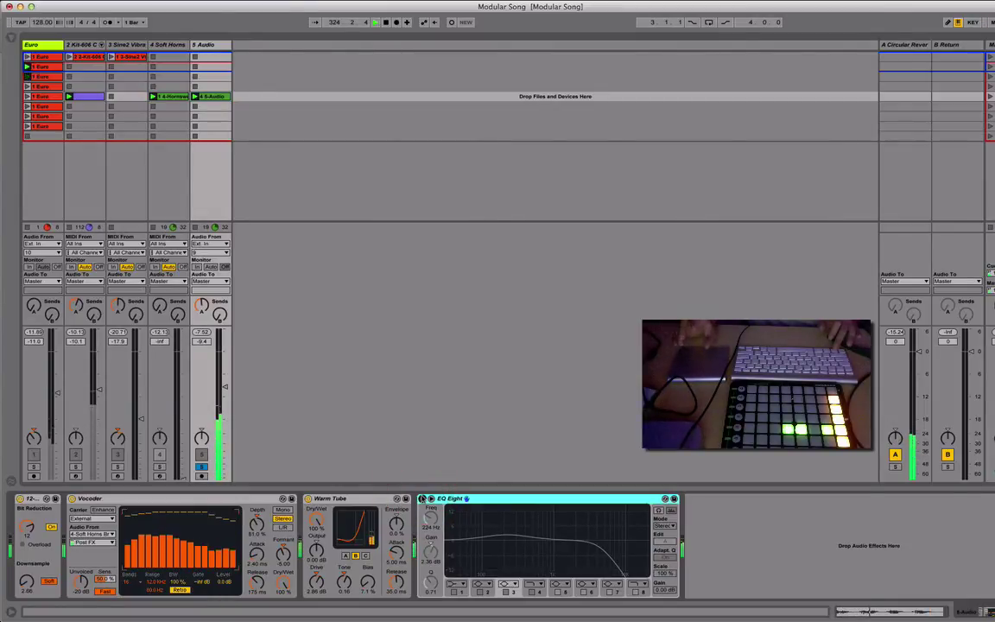
click(422, 498)
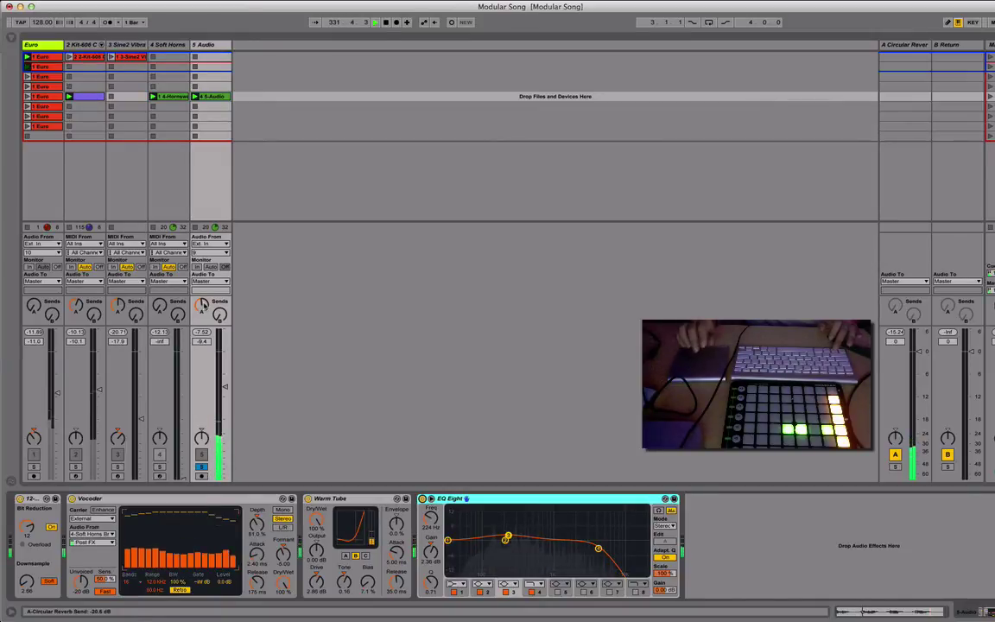
Review the Circular Reverb Send on return A, redisplay the 5 Audio track's devices and unsolo that track
click(912, 50)
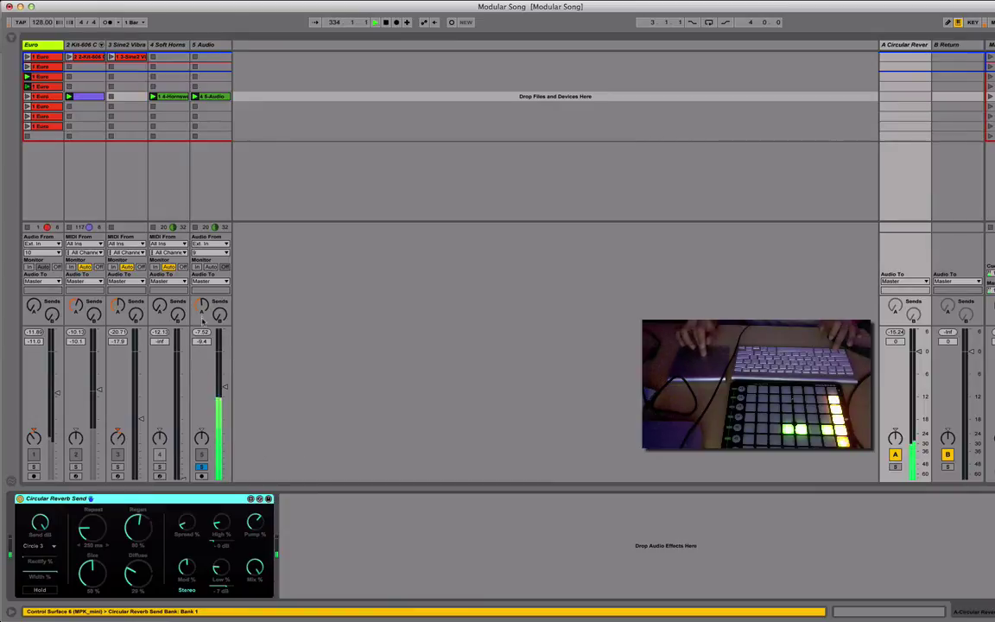
click(196, 43)
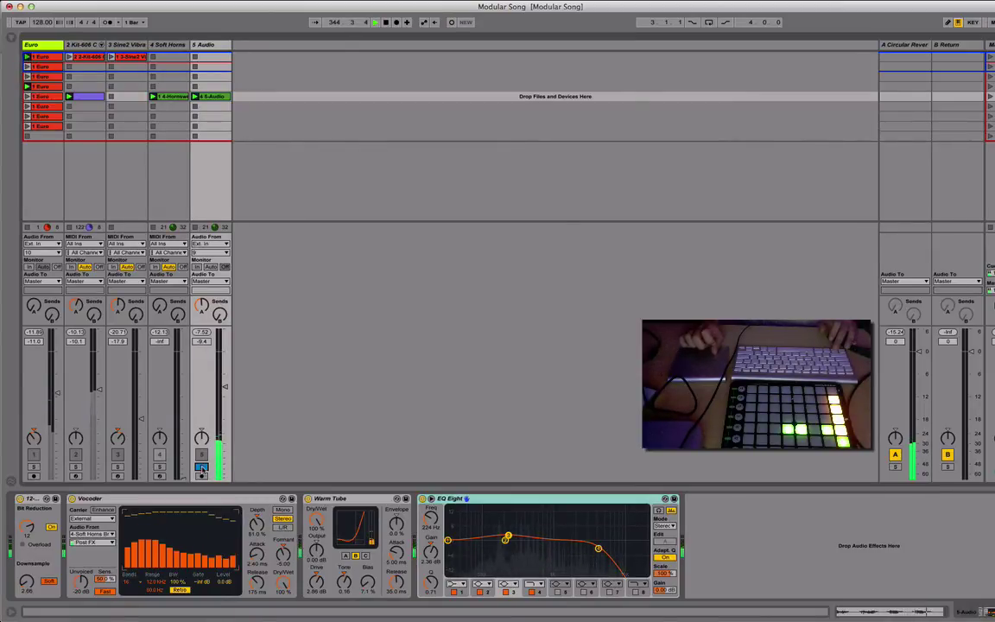
click(201, 467)
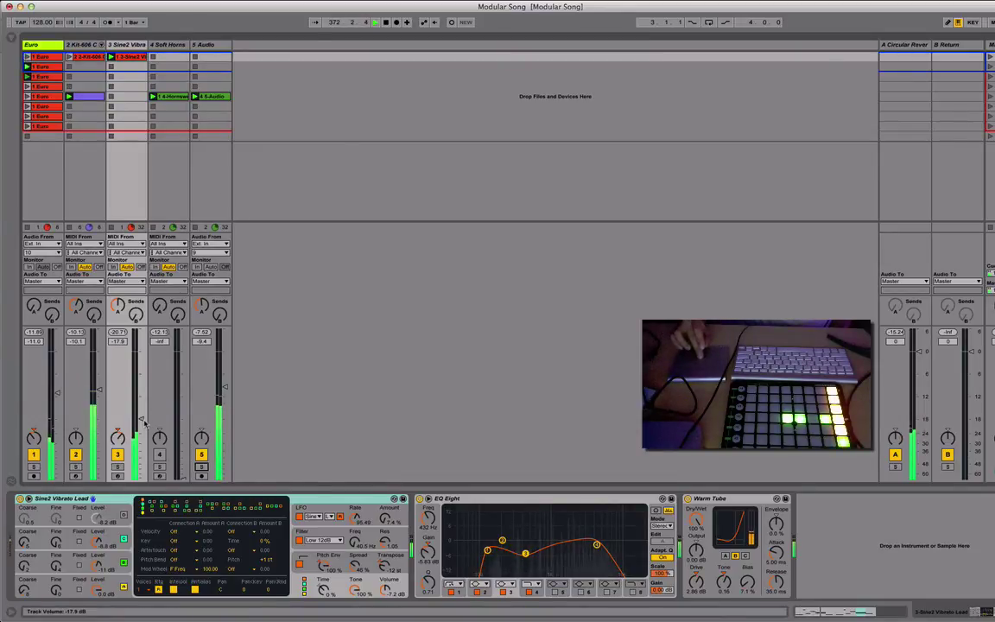
Set the 3 Sine2 Vibrato track's volume to -20.3 dB and open the first Euro clip's sample view
drag(141, 421, 141, 427)
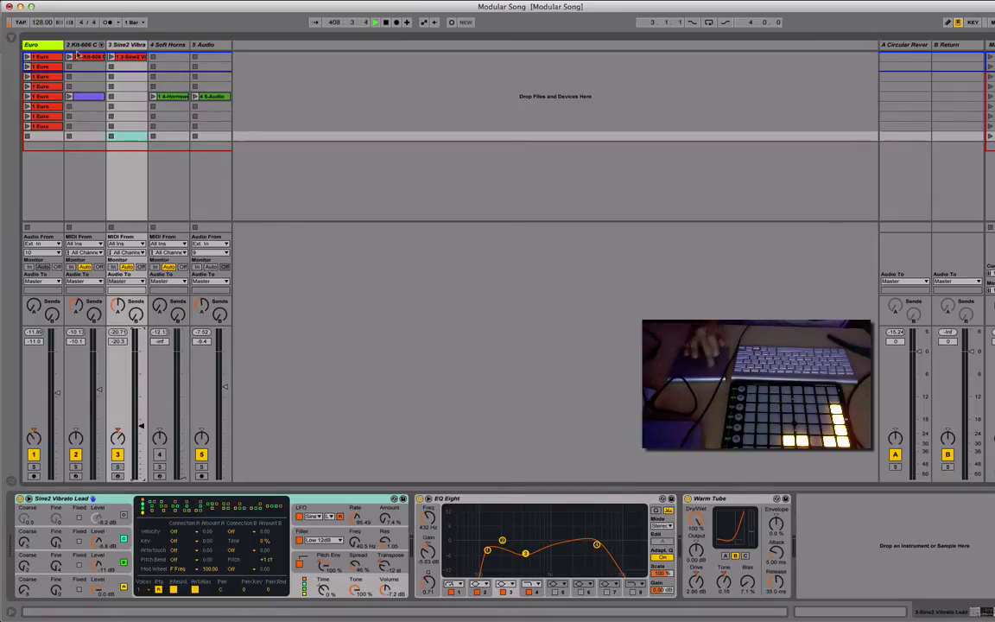
click(41, 57)
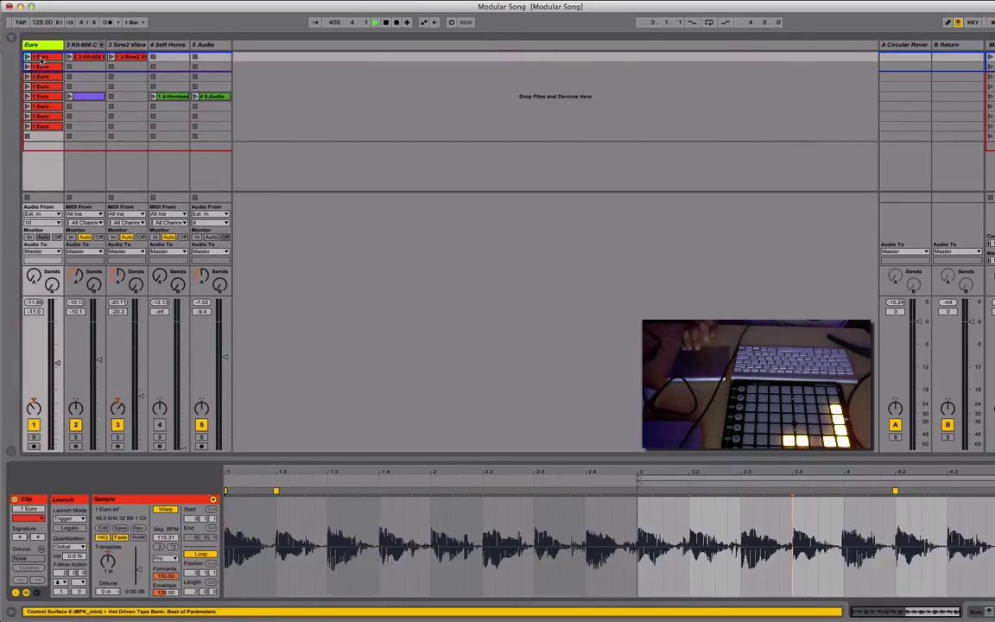